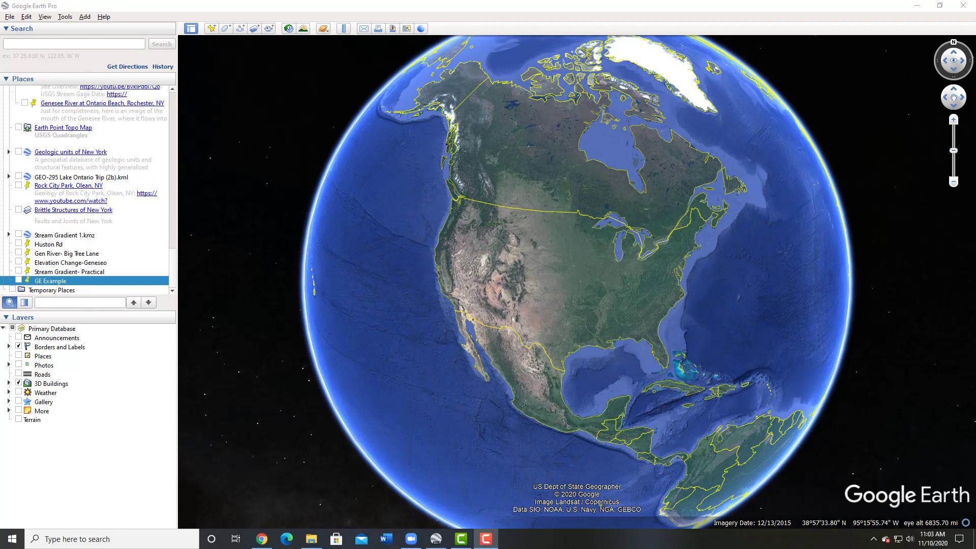
# - Open the GE Example.kmz file from the Lab folder in Google Earth Pro
pyautogui.moveTo(975, 121); pyautogui.dragTo(656, 215)
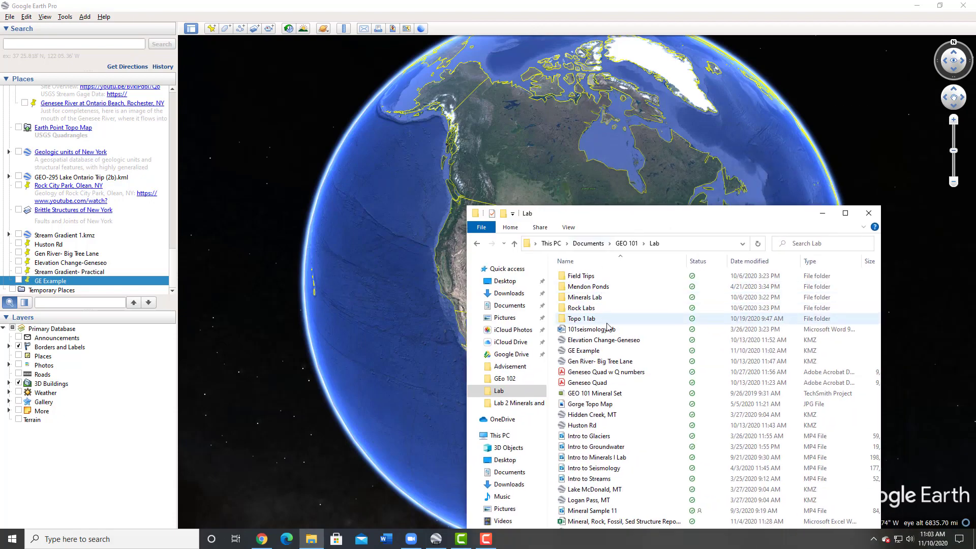
pyautogui.doubleClick(696, 350)
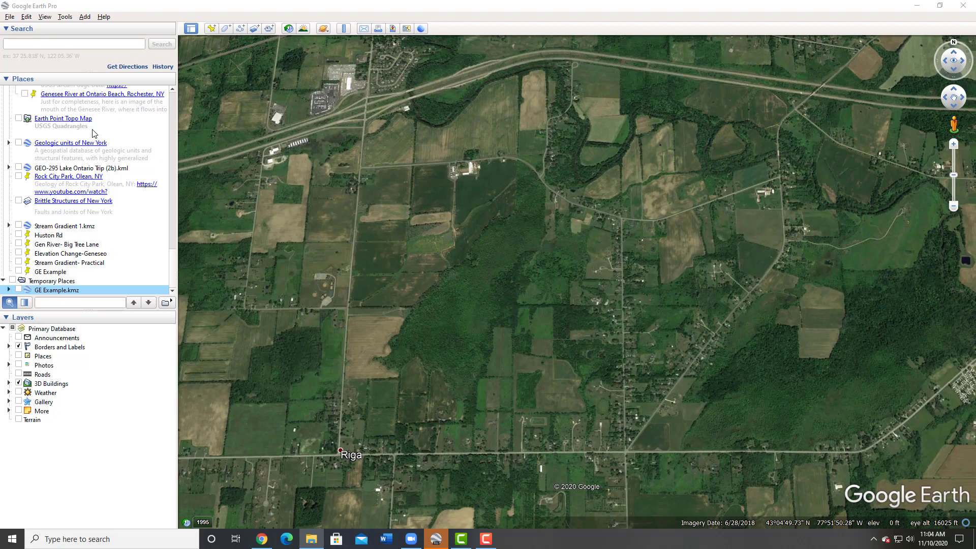
# - Toggle the Earth Point Topo Map overlay off and on to compare it with imagery, leaving it on
pyautogui.click(19, 120)
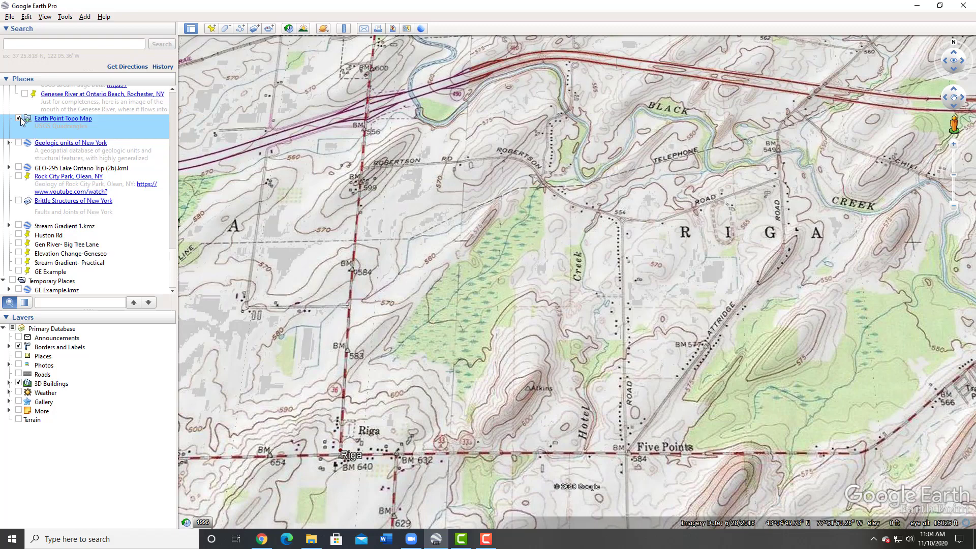
pyautogui.click(19, 118)
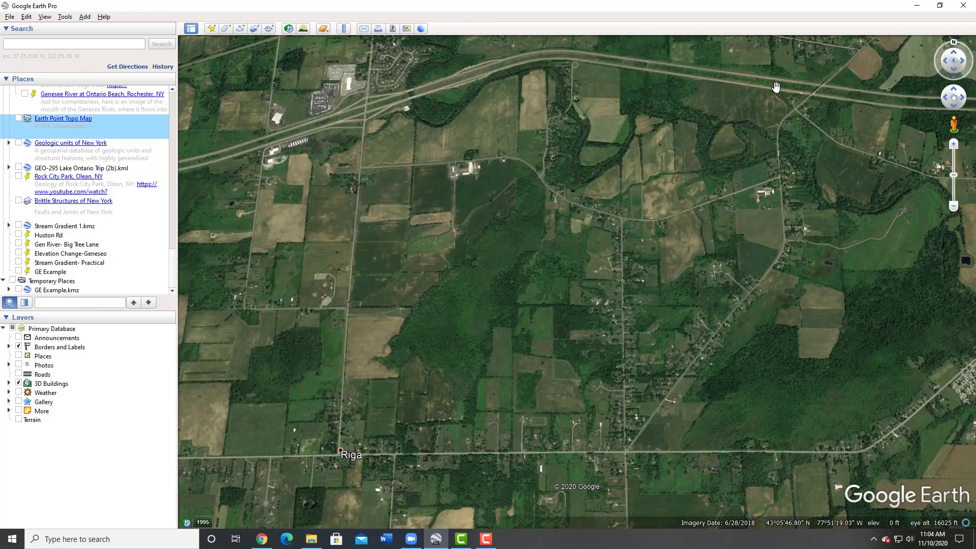
pyautogui.click(18, 119)
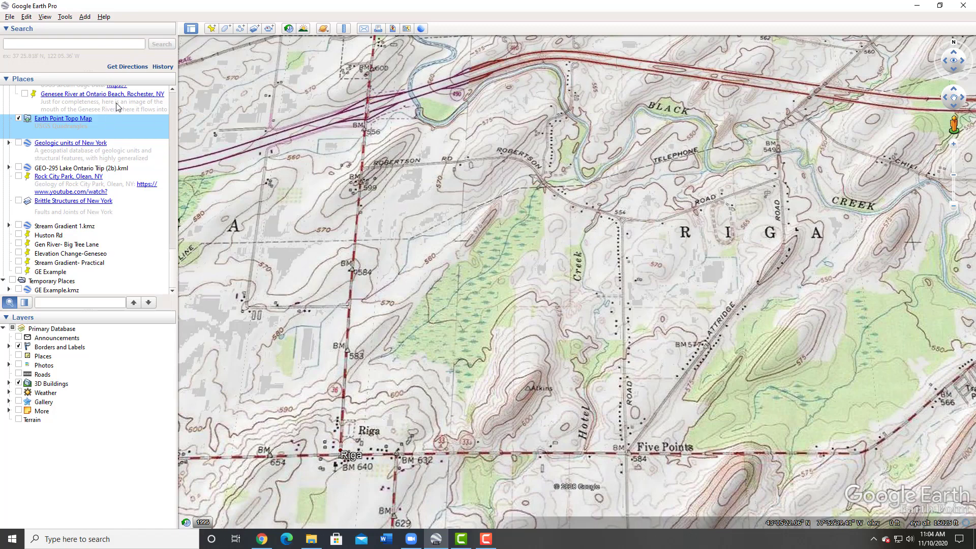
pyautogui.click(18, 120)
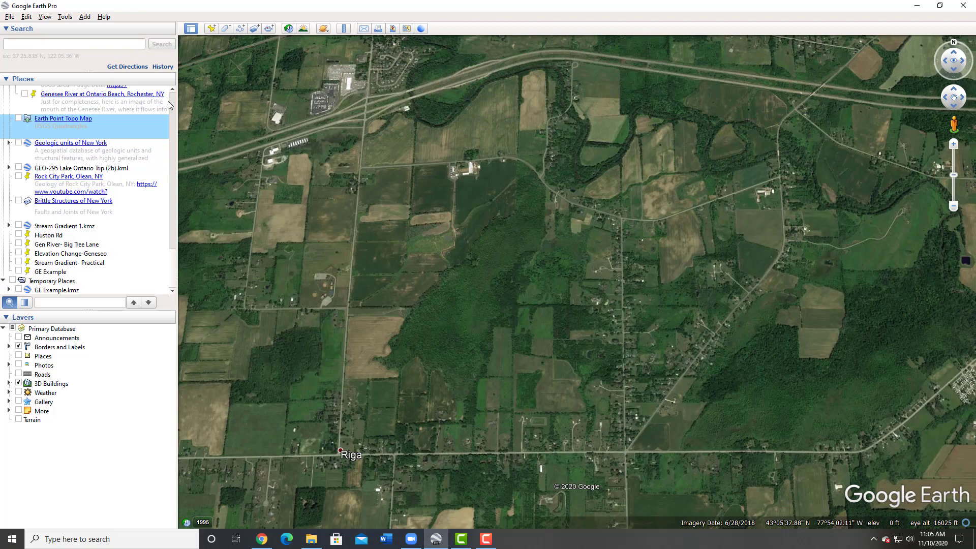
pyautogui.click(19, 120)
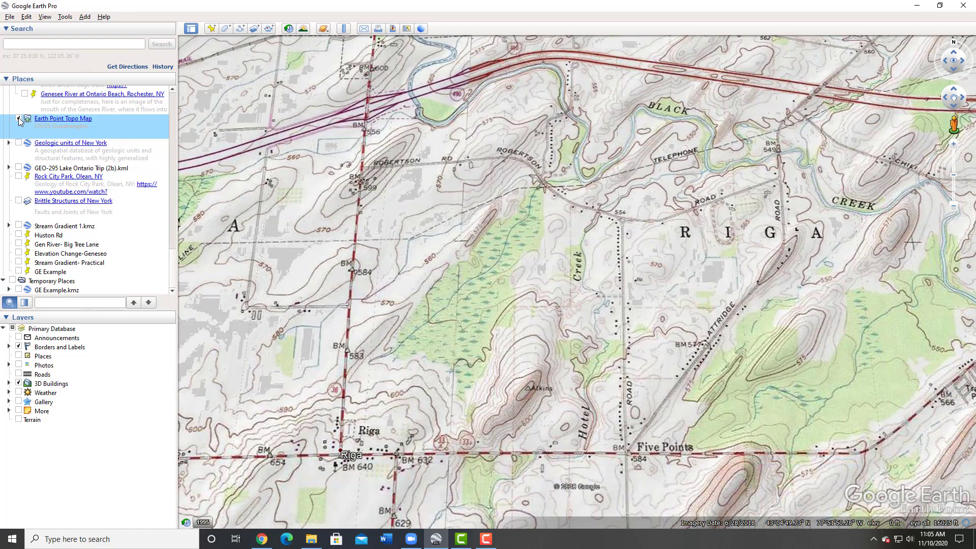
# - Open the Ruler tool, move its dialog aside, and enable Mouse Navigation
pyautogui.click(344, 29)
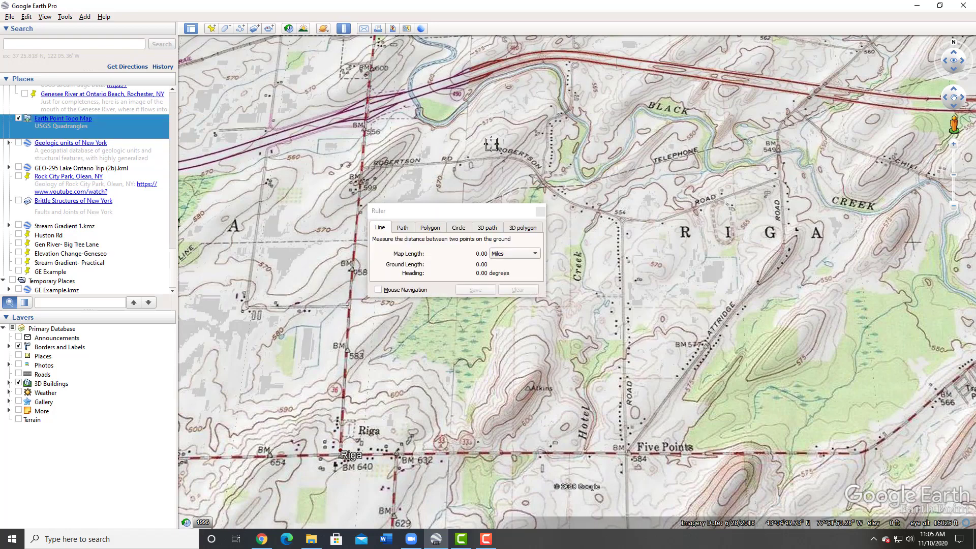
pyautogui.moveTo(435, 208); pyautogui.dragTo(264, 60)
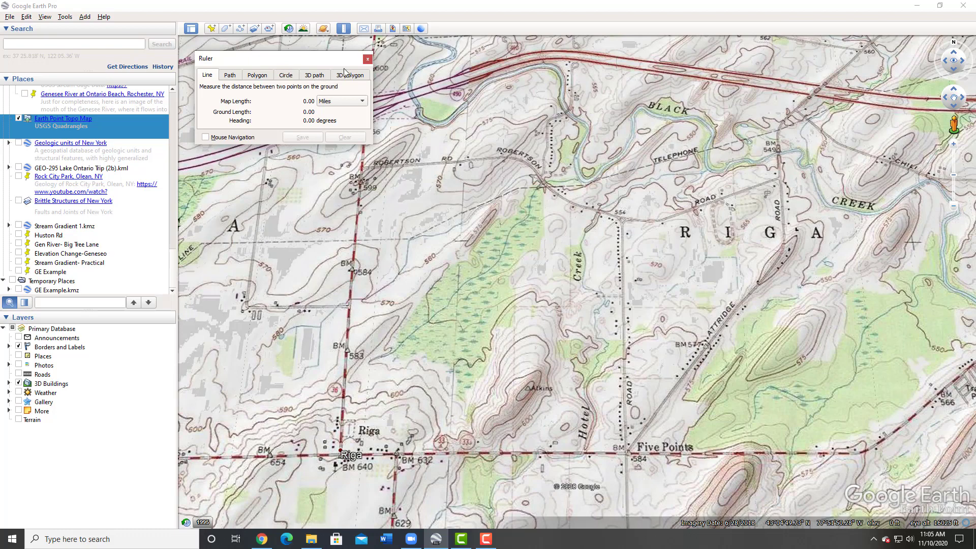
pyautogui.click(205, 137)
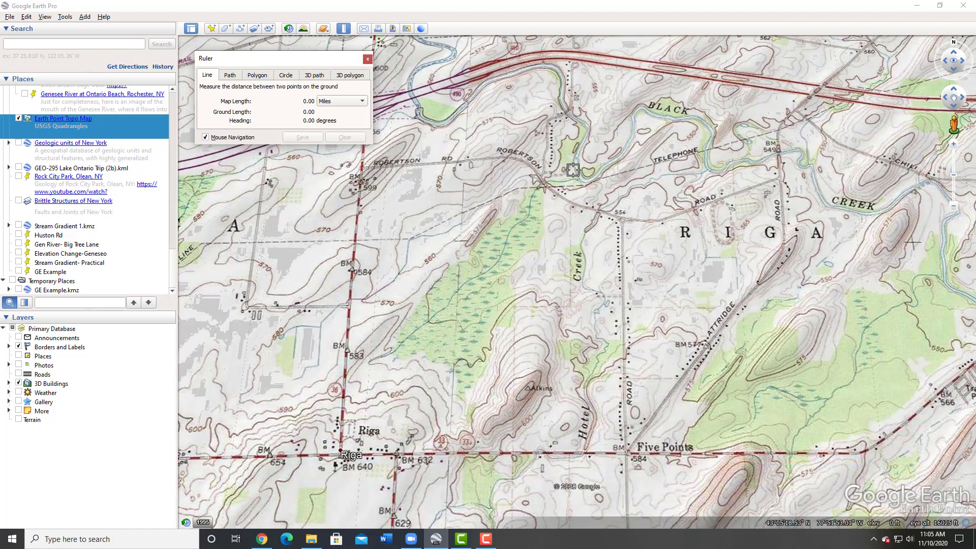
# - Disable Mouse Navigation, measure a straight line westward along Robertson Road, then clear the measurement
pyautogui.moveTo(603, 198); pyautogui.dragTo(569, 175)
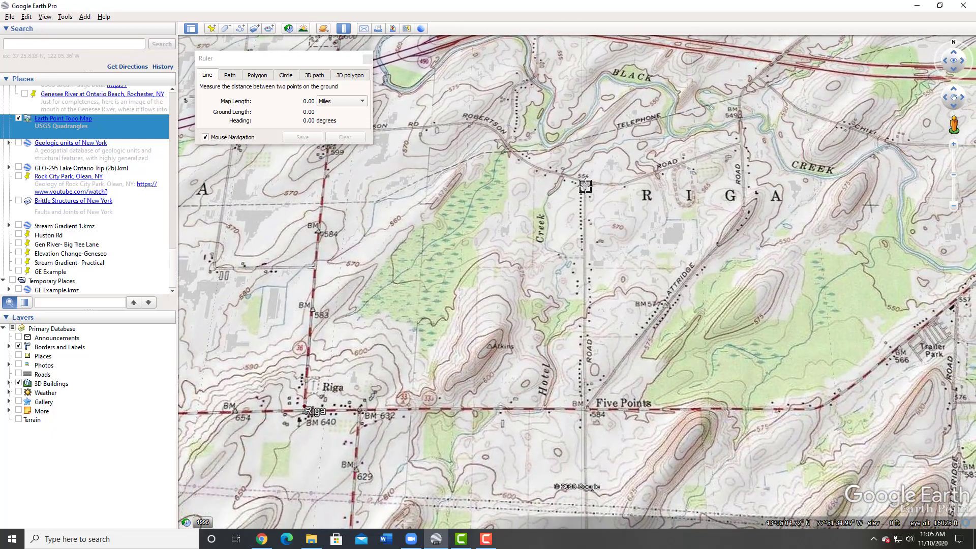
pyautogui.click(586, 187)
pyautogui.click(294, 157)
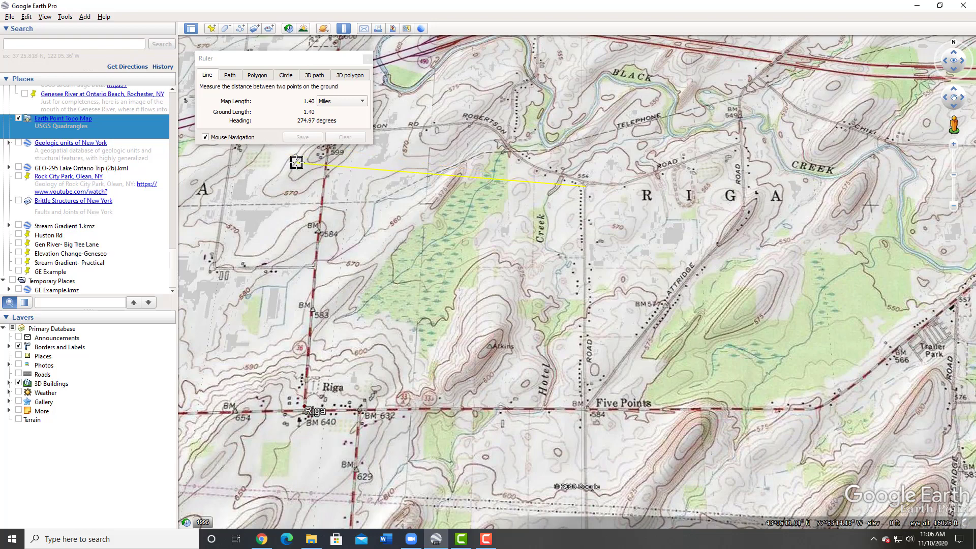
pyautogui.click(205, 137)
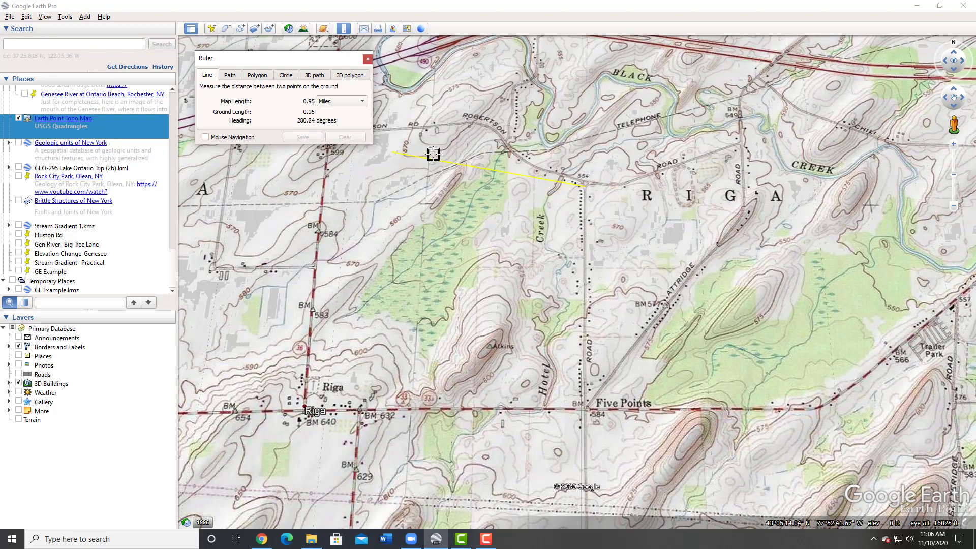
pyautogui.click(522, 176)
pyautogui.click(355, 138)
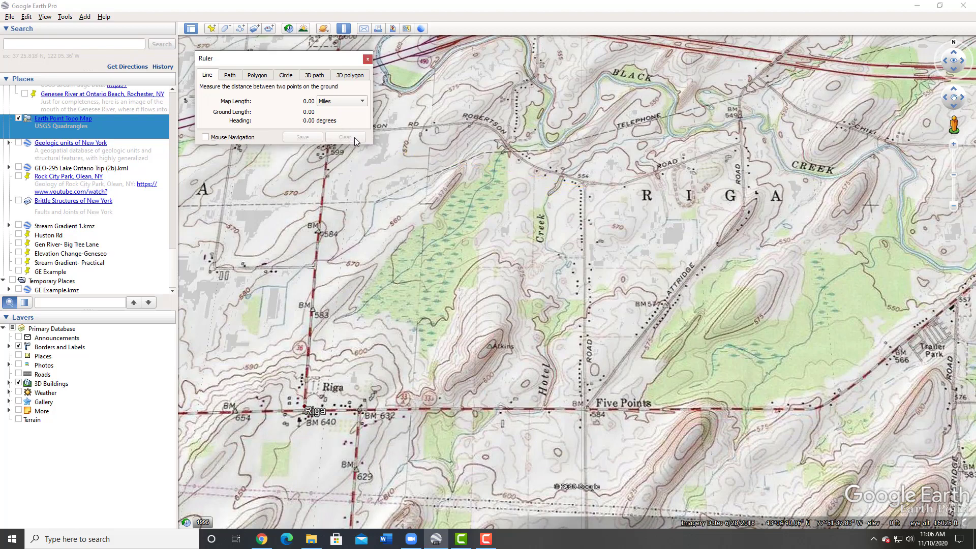
# - Keep the units at Miles and measure a straight line south along the road to Five Points, then clear it
pyautogui.click(336, 101)
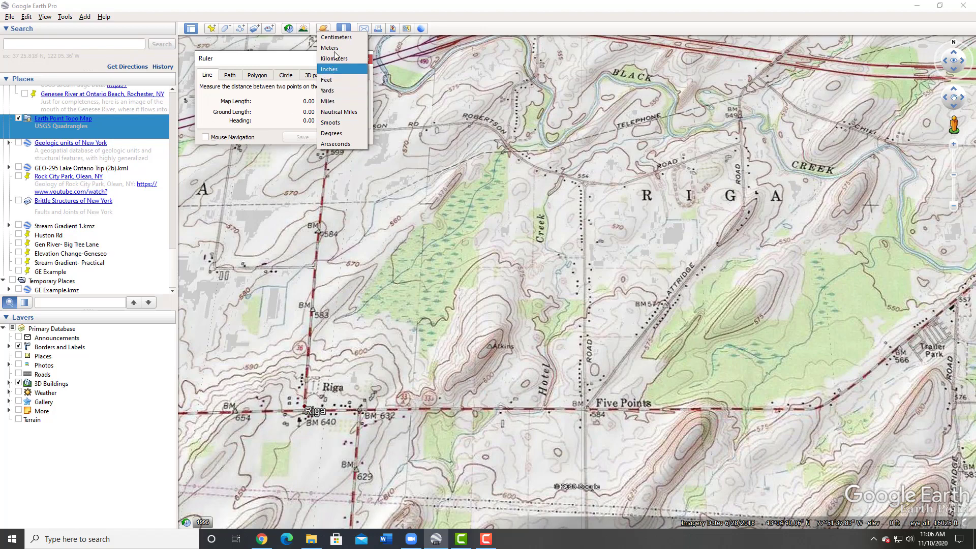
pyautogui.click(348, 102)
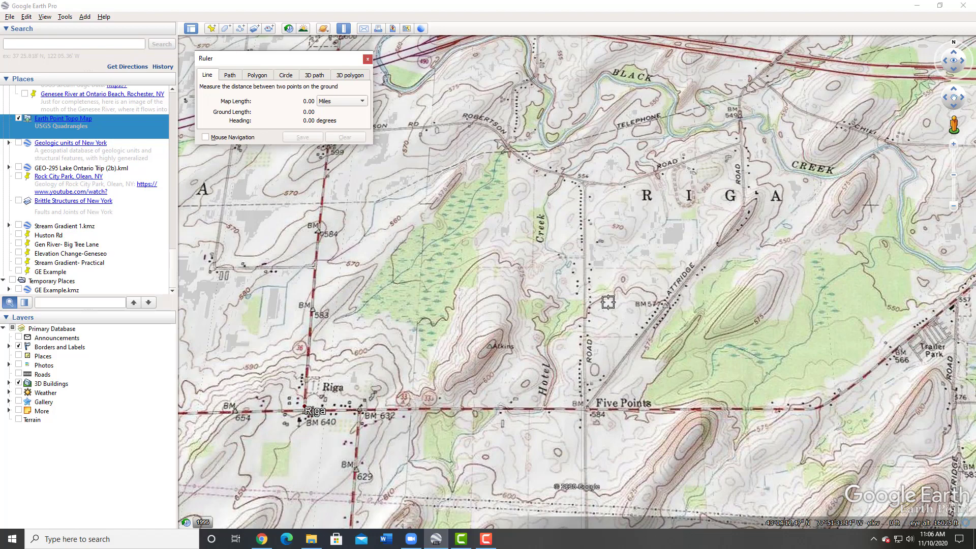
pyautogui.click(585, 184)
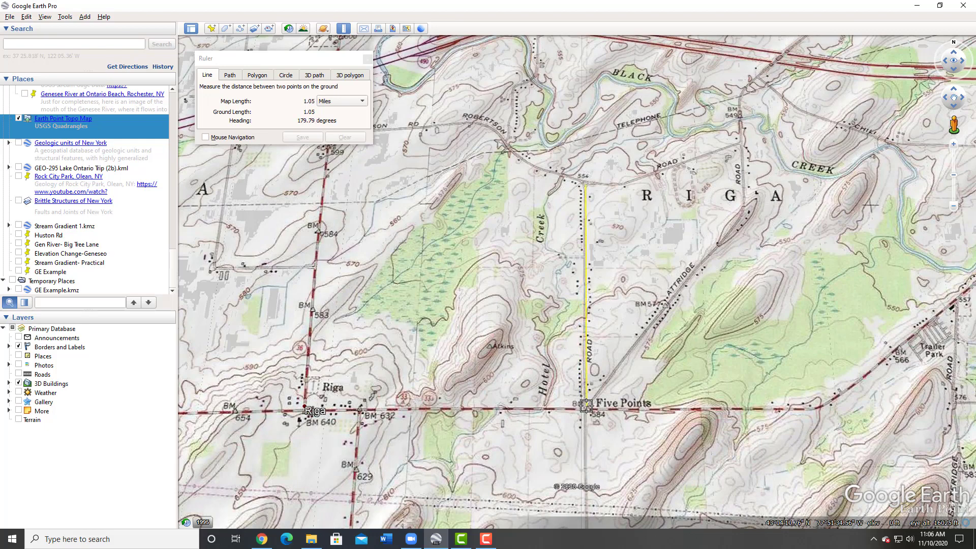
pyautogui.click(585, 410)
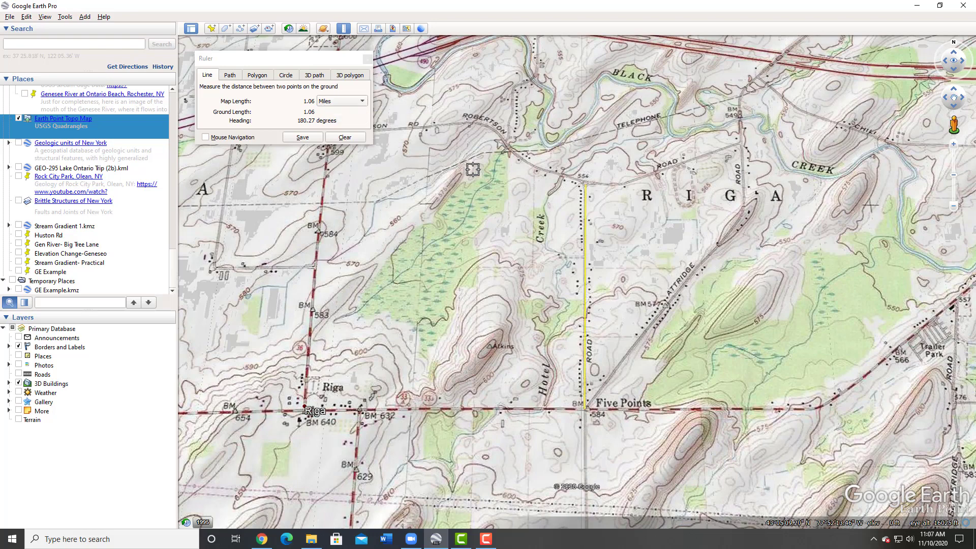
pyautogui.click(342, 138)
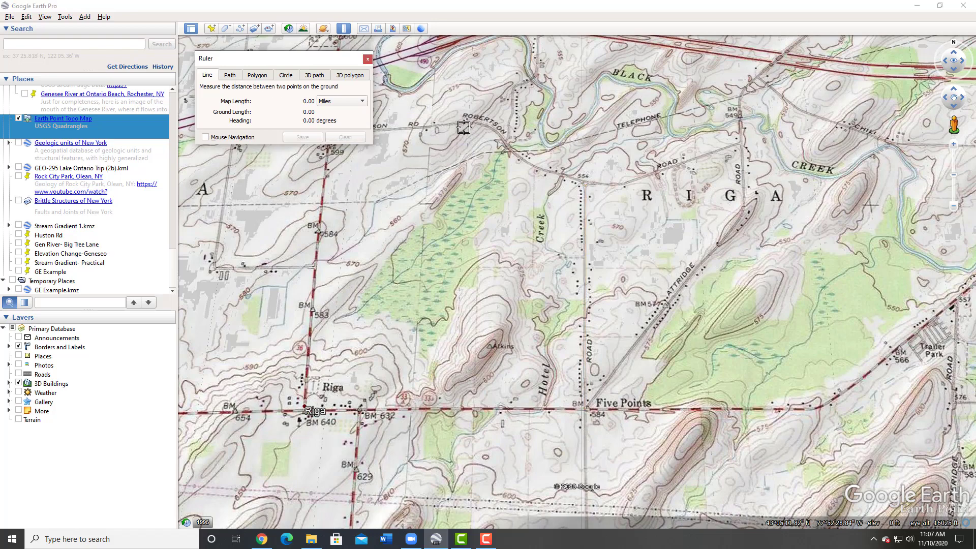
# - Switch the Ruler to Path and trace a path east along Robertson Road, then clear it
pyautogui.moveTo(293, 57); pyautogui.dragTo(259, 41)
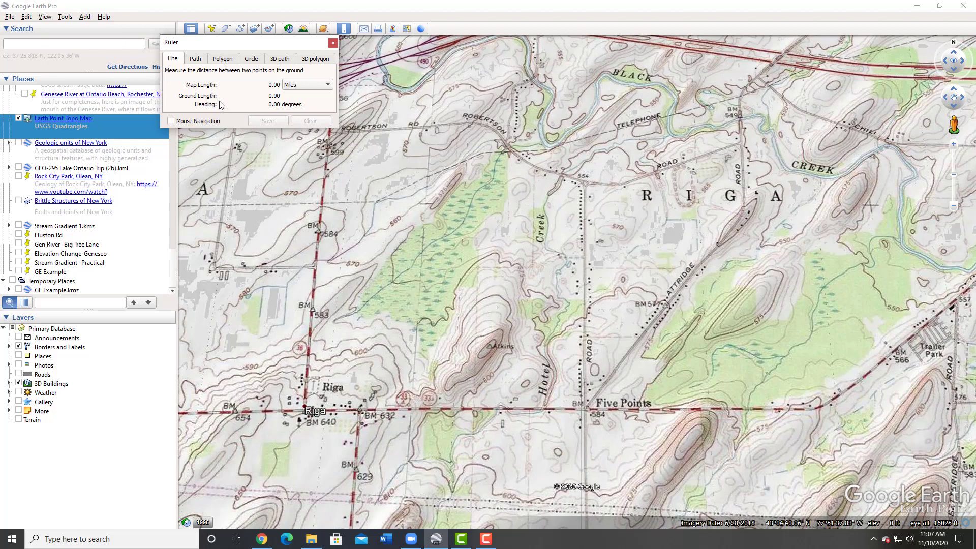
pyautogui.click(196, 59)
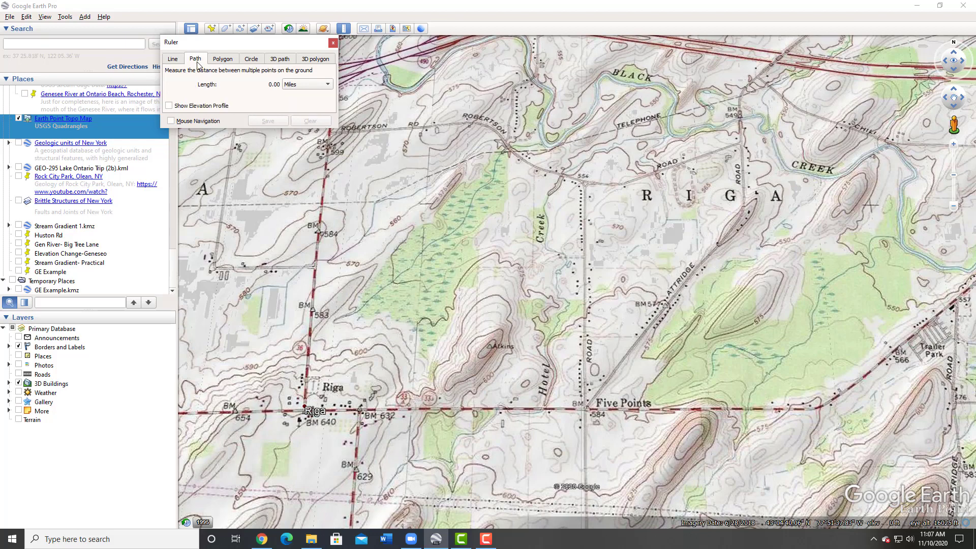
pyautogui.click(330, 133)
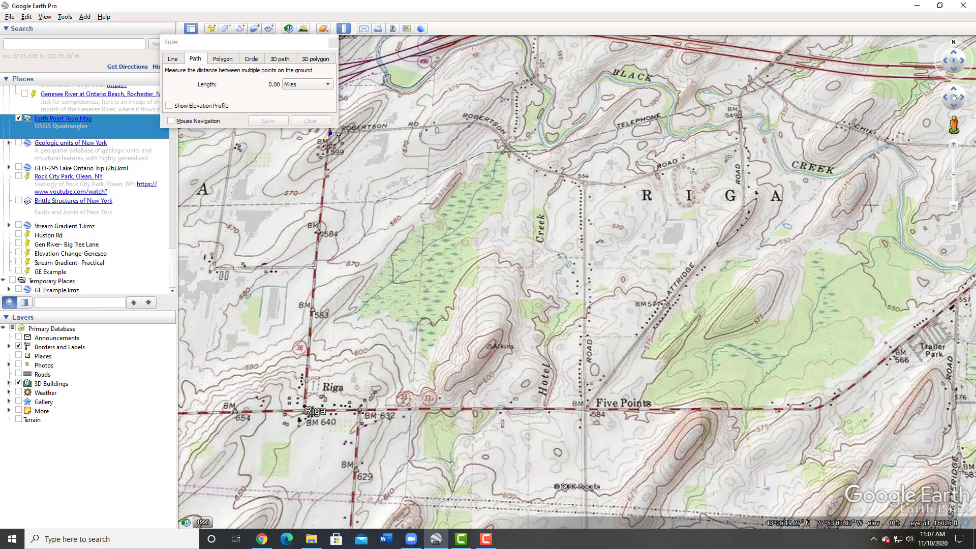
pyautogui.moveTo(338, 138)
pyautogui.mouseDown()
pyautogui.moveTo(494, 128)
pyautogui.moveTo(518, 163)
pyautogui.moveTo(601, 187)
pyautogui.moveTo(739, 147)
pyautogui.mouseUp()
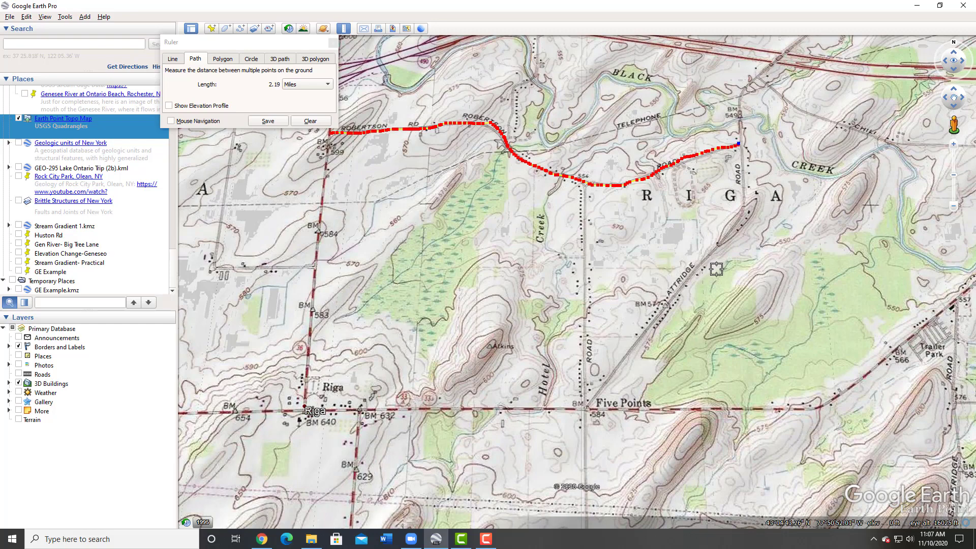
pyautogui.click(306, 121)
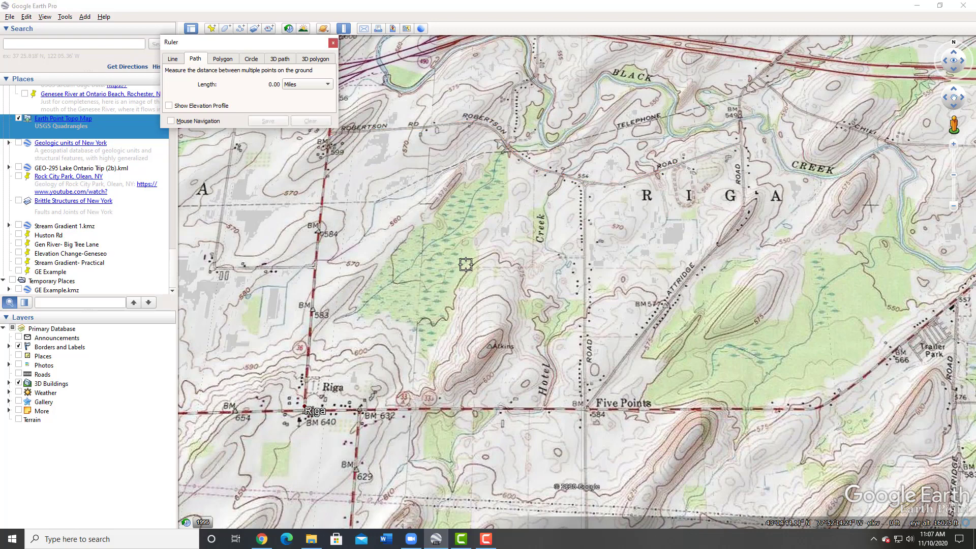
# - Trace a path along the creek through the wooded valley from near BM 583 up to Robertson Road, then clear it
pyautogui.scroll(1, 466, 264)
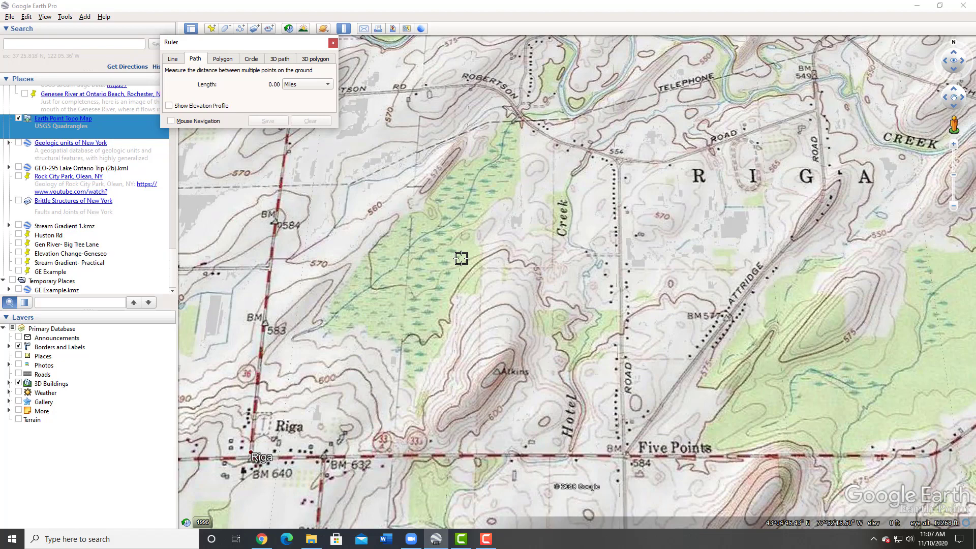
pyautogui.scroll(3, 462, 259)
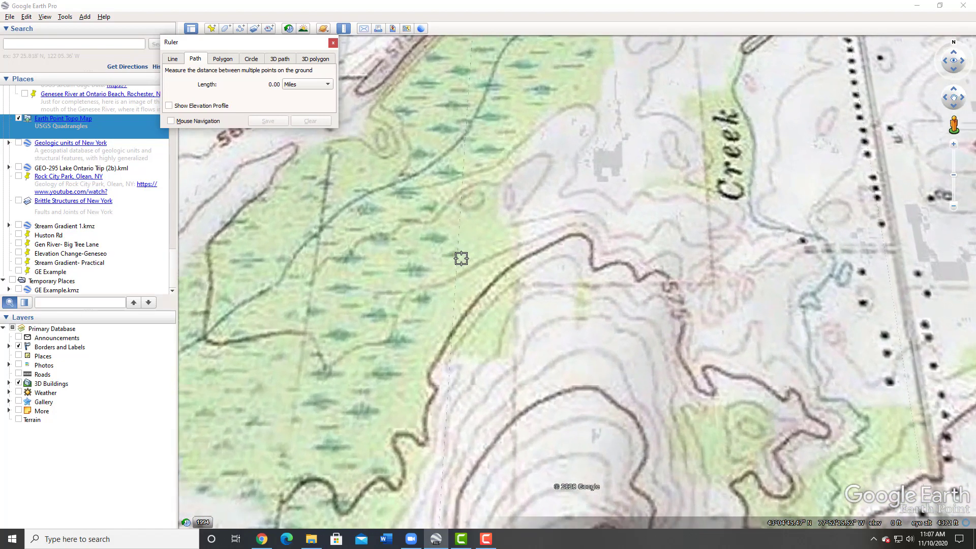
pyautogui.scroll(-1, 461, 258)
pyautogui.scroll(2, 462, 259)
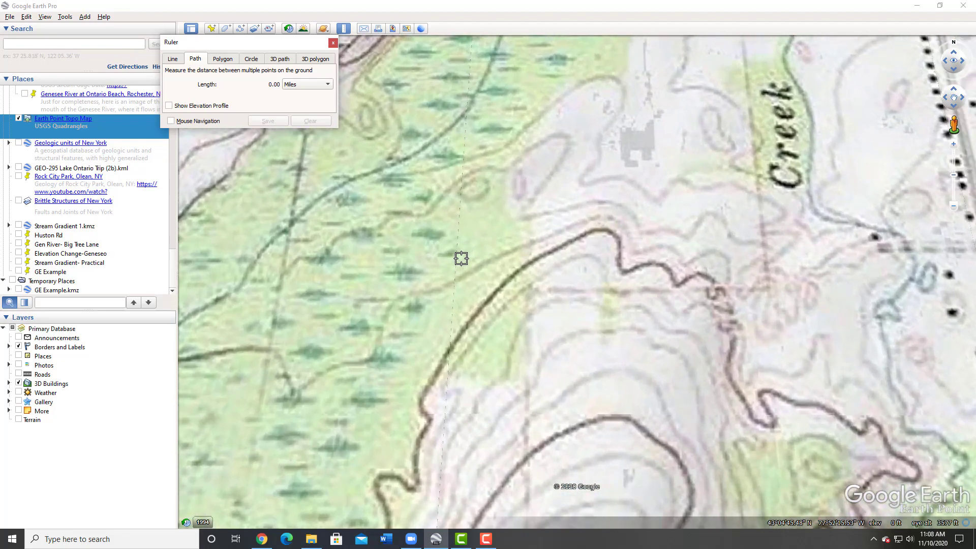
pyautogui.scroll(-2, 461, 258)
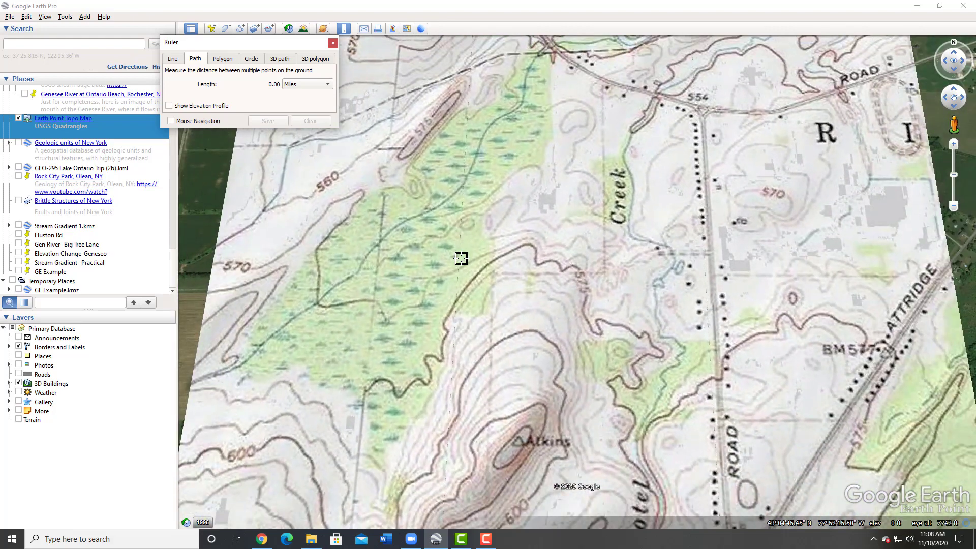
pyautogui.scroll(-1, 461, 258)
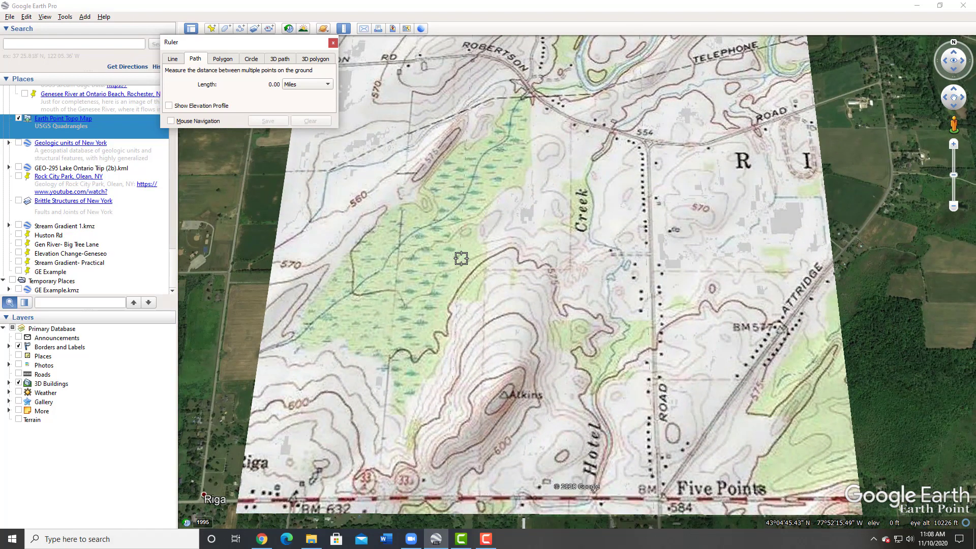
pyautogui.scroll(-1, 462, 258)
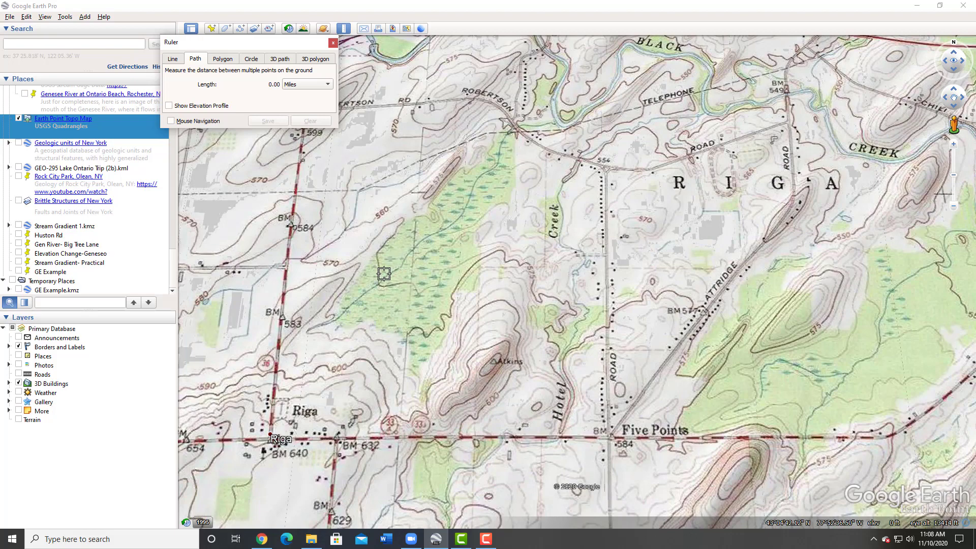
pyautogui.scroll(2, 384, 273)
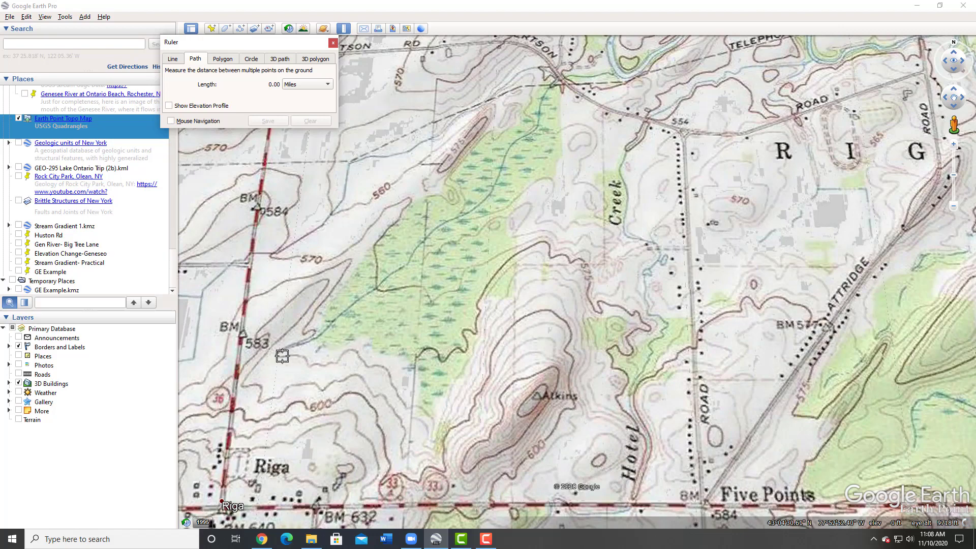
pyautogui.moveTo(280, 354)
pyautogui.mouseDown()
pyautogui.moveTo(318, 338)
pyautogui.moveTo(402, 273)
pyautogui.moveTo(448, 220)
pyautogui.moveTo(486, 202)
pyautogui.moveTo(559, 84)
pyautogui.mouseUp()
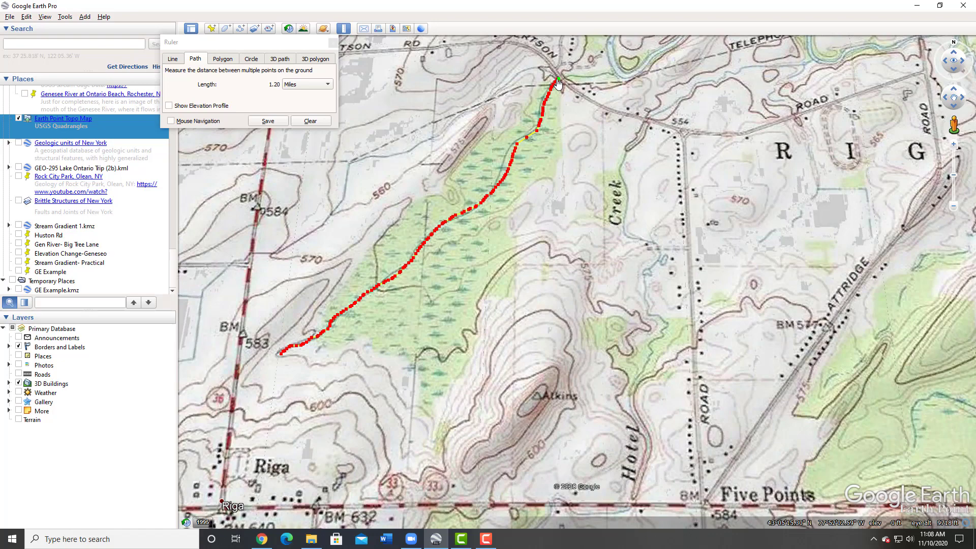
pyautogui.click(301, 121)
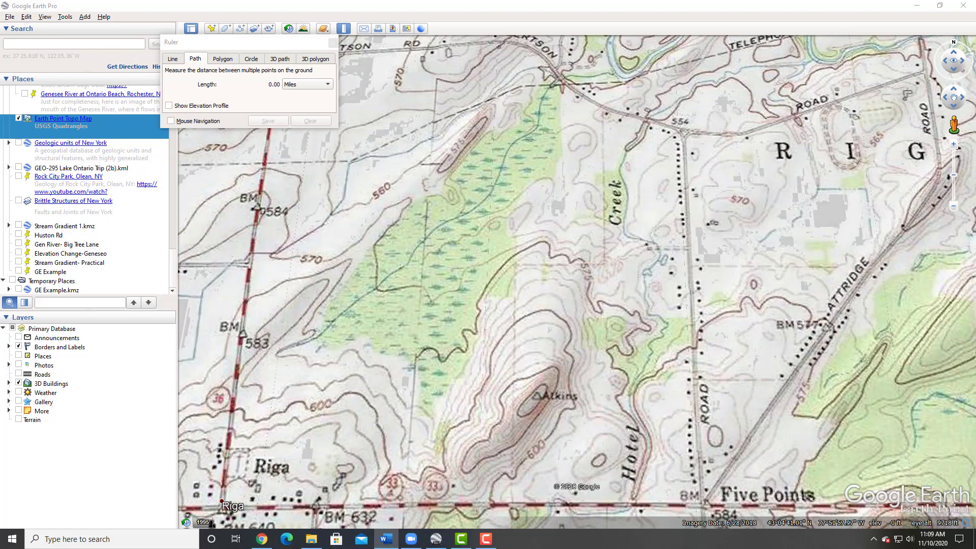
# - Switch to the blank Word document and shrink its window beside the map
pyautogui.moveTo(975, 22); pyautogui.dragTo(536, 13)
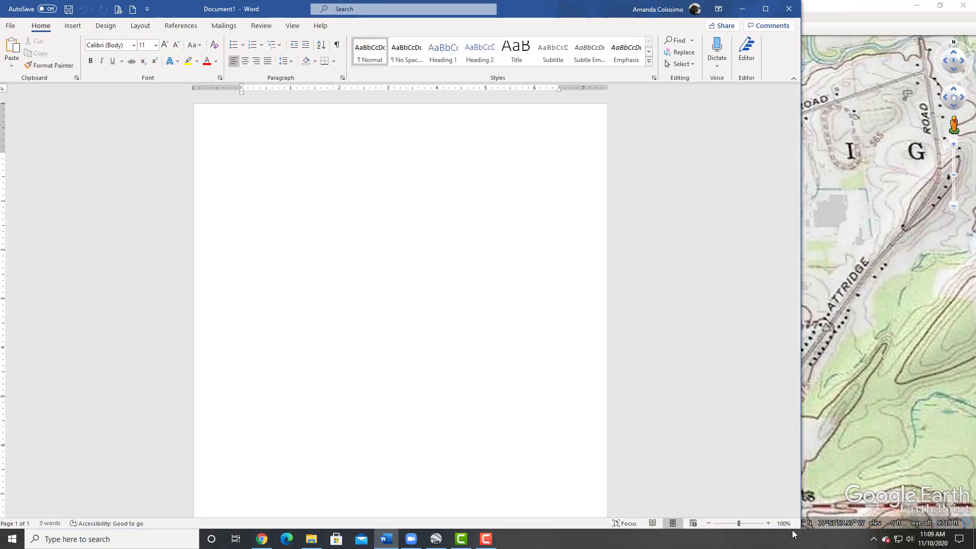
pyautogui.moveTo(800, 530); pyautogui.dragTo(275, 260)
pyautogui.moveTo(103, 12); pyautogui.dragTo(737, 37)
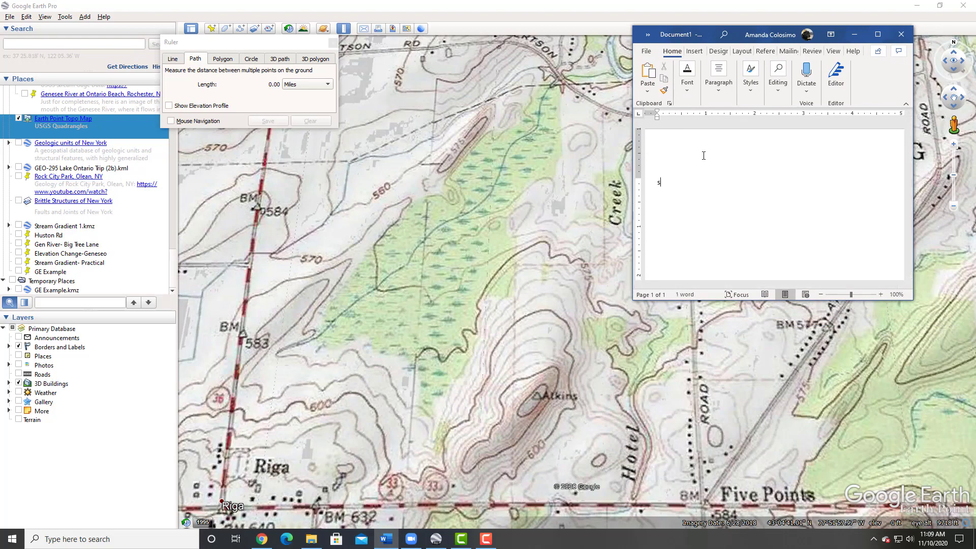
# - Write the formula line "Stream gradient: (highest elevation – lowest elevation)" in the document
pyautogui.write('ream ')
pyautogui.write('gradien')
pyautogui.write('t: (highest eel')
pyautogui.write('le')
pyautogui.press('BackSpace')
pyautogui.press('BackSpace')
pyautogui.write('evation - flowe')
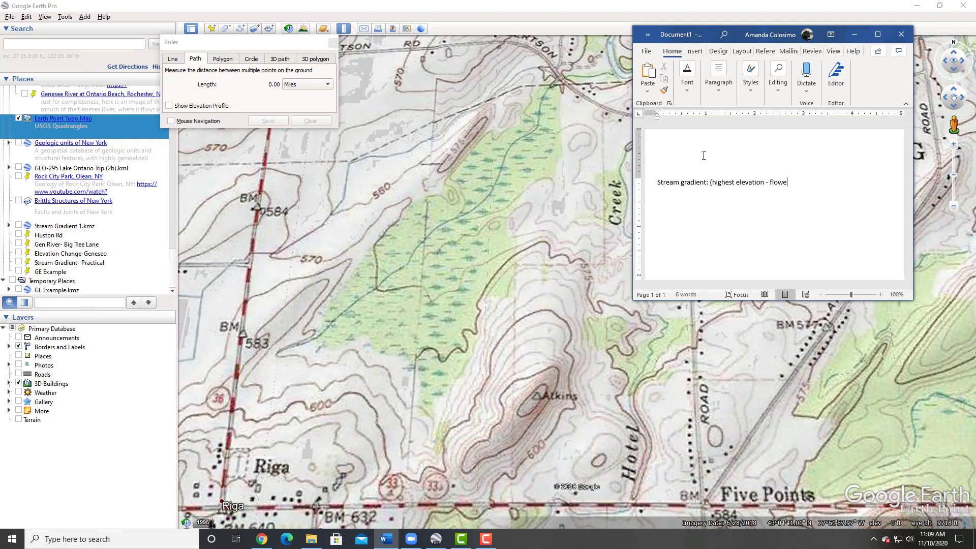
pyautogui.press('BackSpace')
pyautogui.press('BackSpace')
pyautogui.press('BackSpace')
pyautogui.write('owest elevation)')
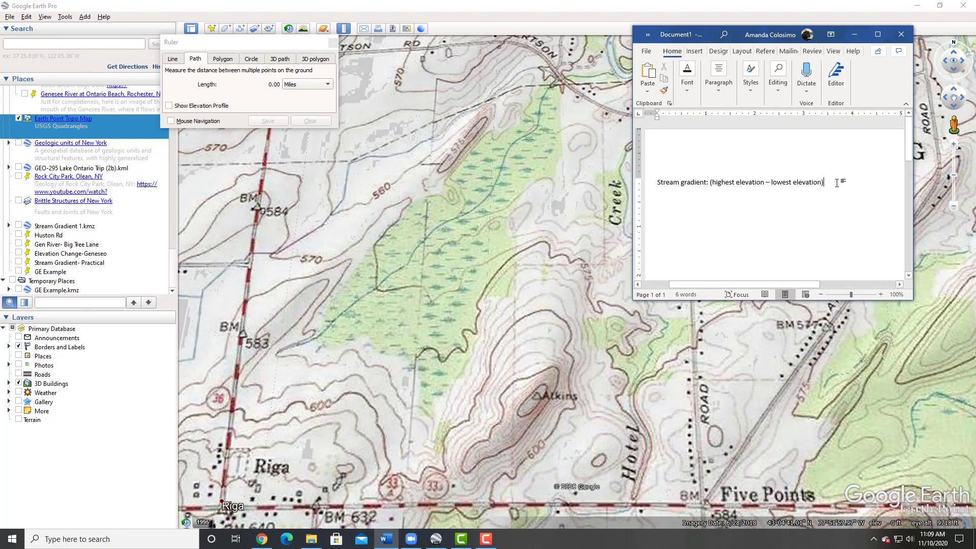
# - Underline "(highest elevation – lowest elevation)" as the formula's numerator
pyautogui.moveTo(838, 184); pyautogui.dragTo(711, 180)
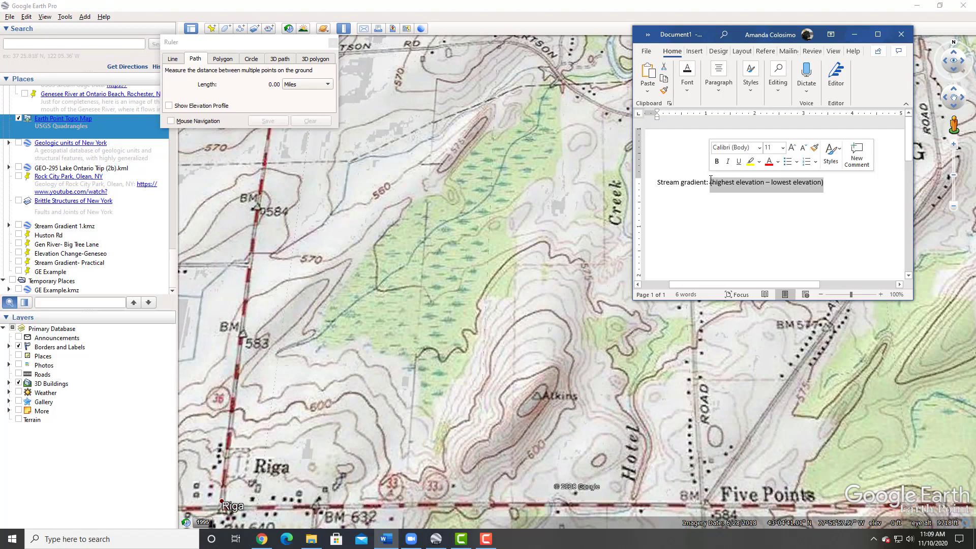
pyautogui.press('BackSpace')
pyautogui.hotkey('ctrl', 'z')
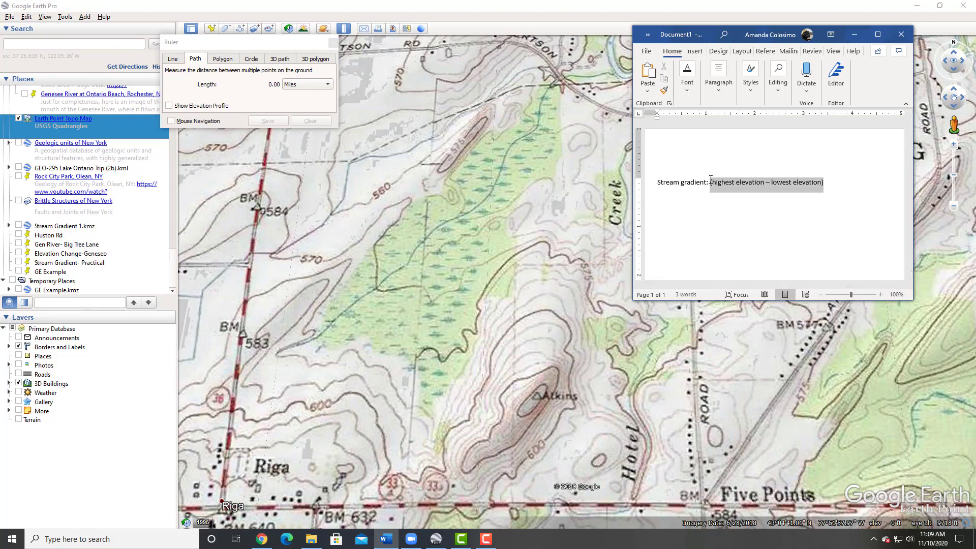
pyautogui.hotkey('ctrl', 'u')
# - Add "(ft)" after the numerator and write "Length (mi)" centred on the next line as the denominator
pyautogui.press('End')
pyautogui.press('Tab')
pyautogui.press('Tab')
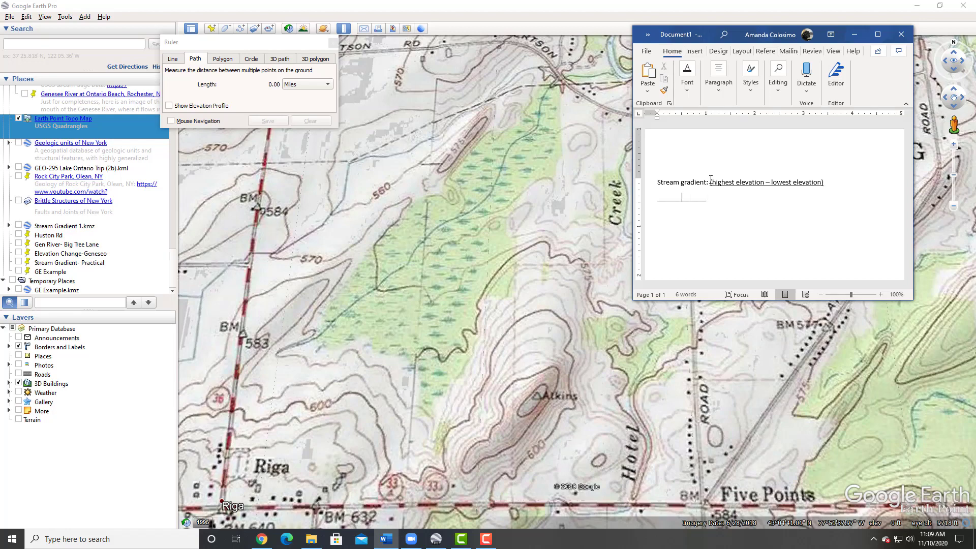
pyautogui.press('BackSpace')
pyautogui.press('BackSpace')
pyautogui.write('length')
# - Close the Ruler and survey the topographic map's contours around the wooded creek valley and Riga
pyautogui.click(332, 45)
pyautogui.click(333, 44)
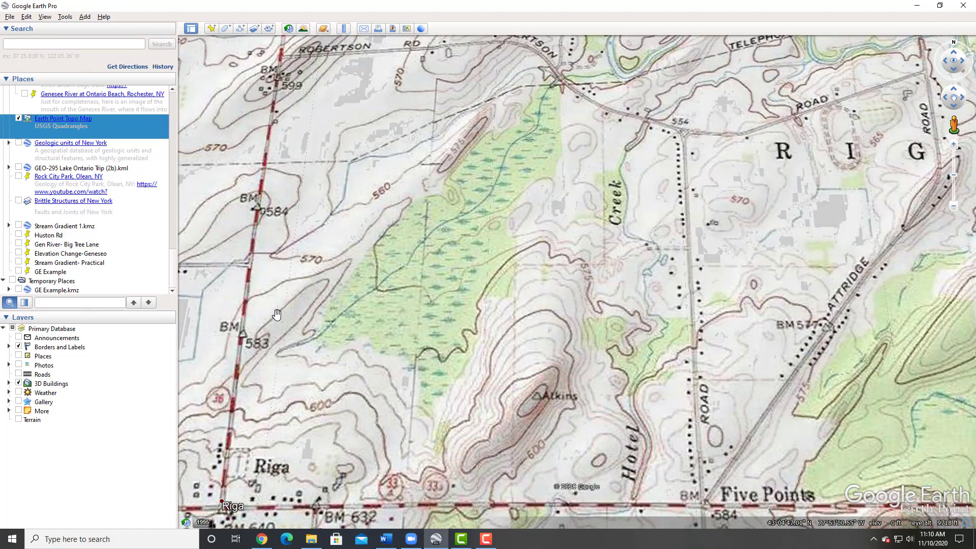
pyautogui.scroll(5, 277, 314)
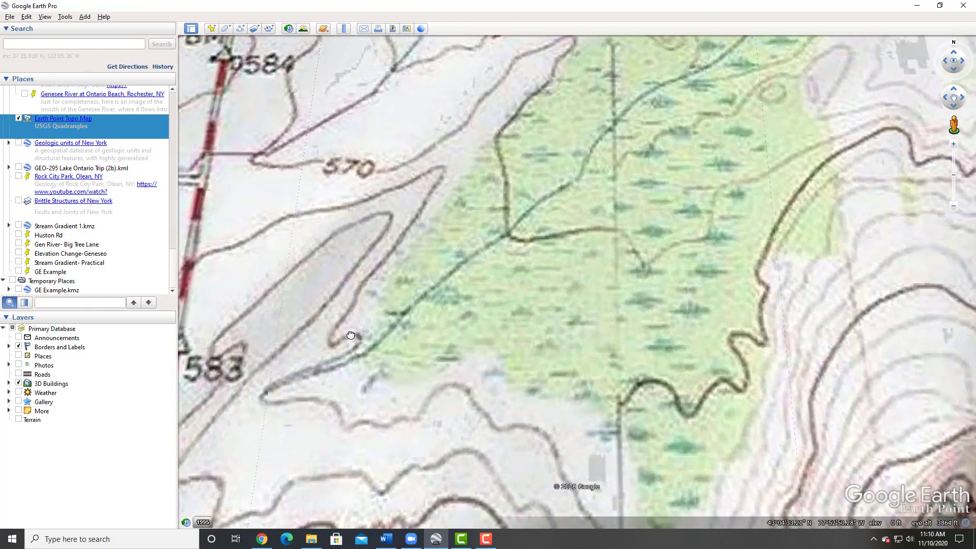
pyautogui.scroll(-3, 351, 336)
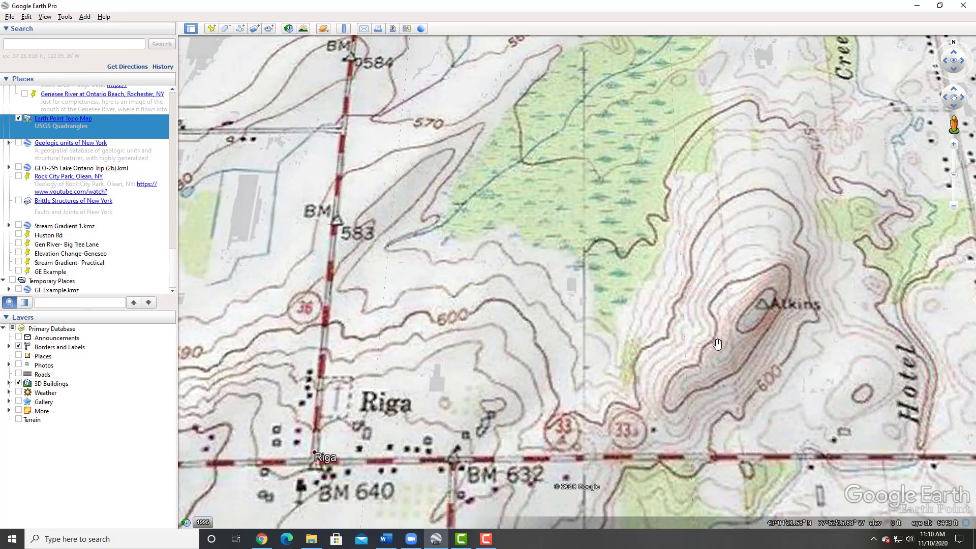
pyautogui.moveTo(783, 366); pyautogui.dragTo(709, 391)
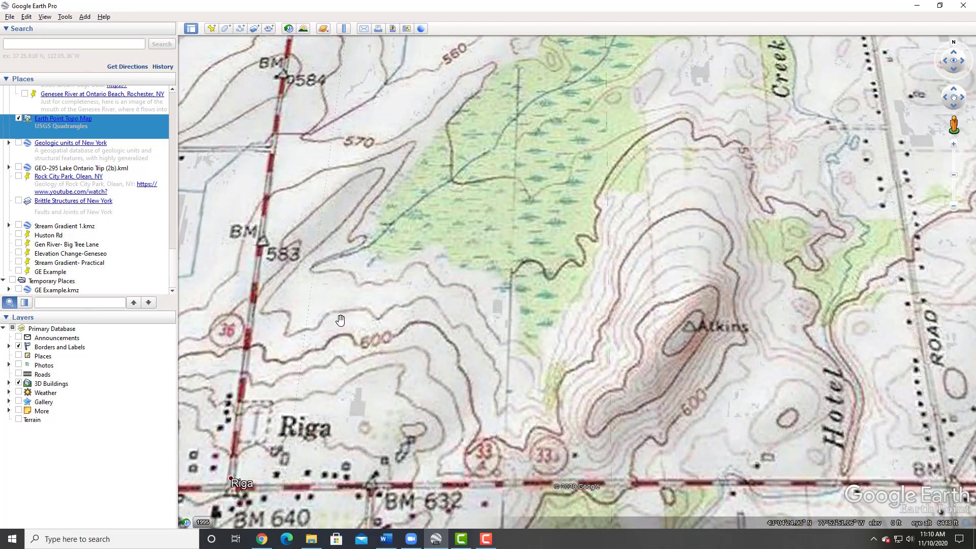
pyautogui.moveTo(337, 323); pyautogui.dragTo(552, 239)
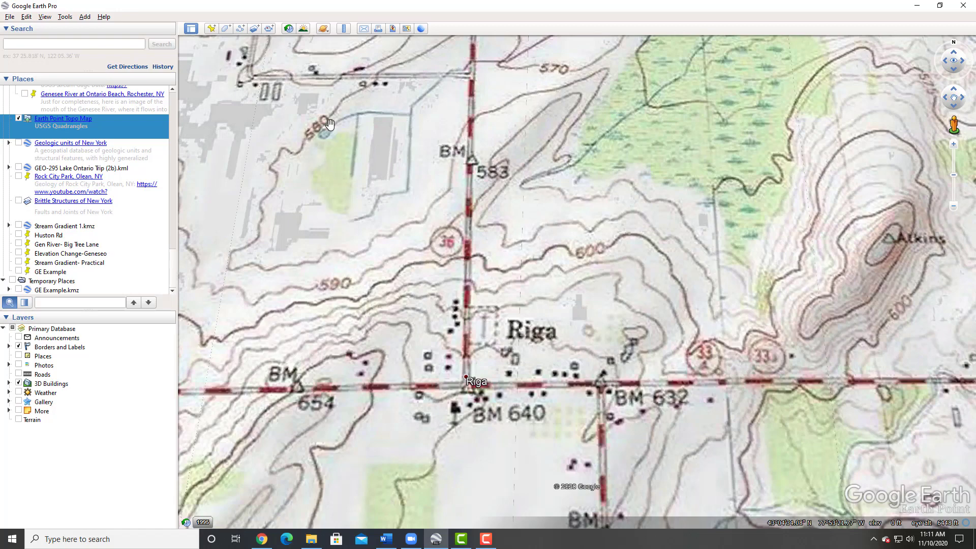
pyautogui.scroll(-1, 348, 285)
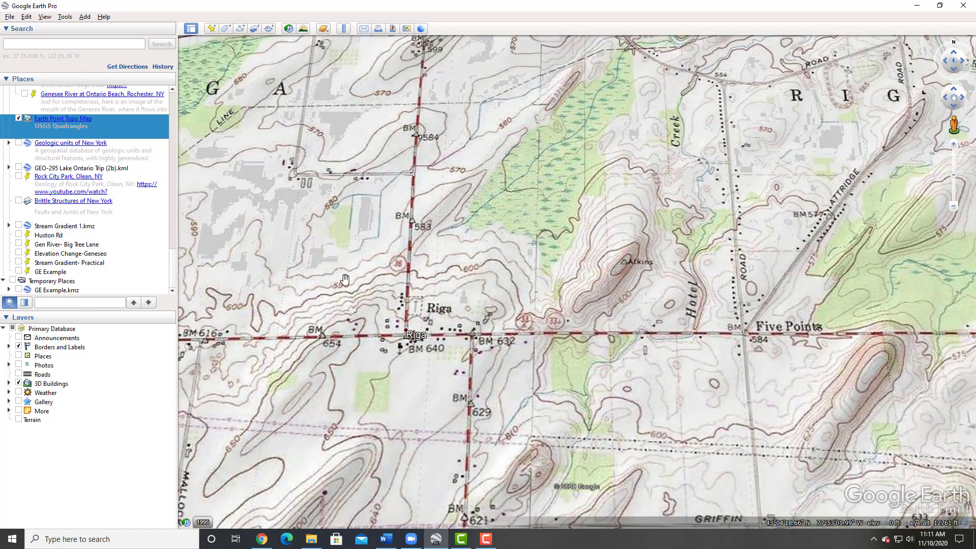
pyautogui.moveTo(345, 279); pyautogui.dragTo(481, 256)
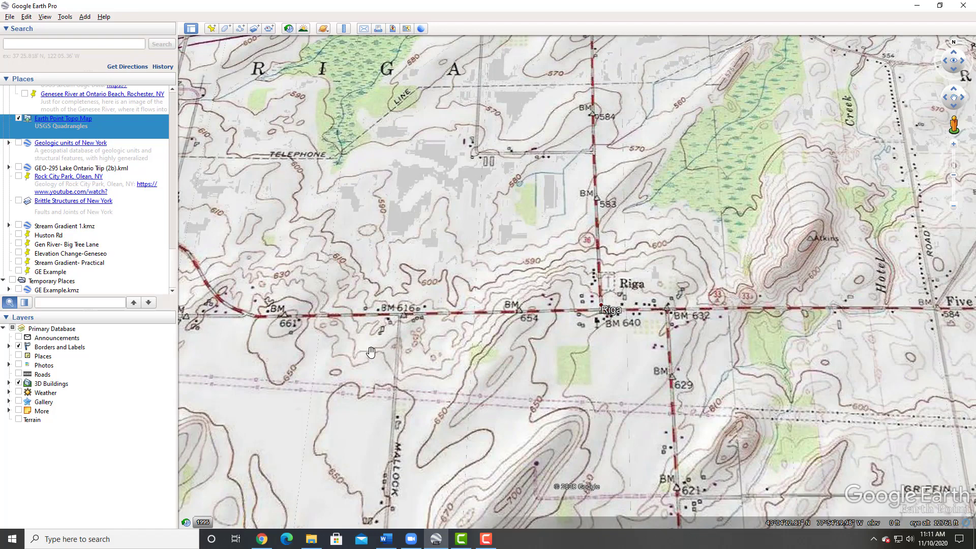
pyautogui.moveTo(501, 401); pyautogui.dragTo(465, 316)
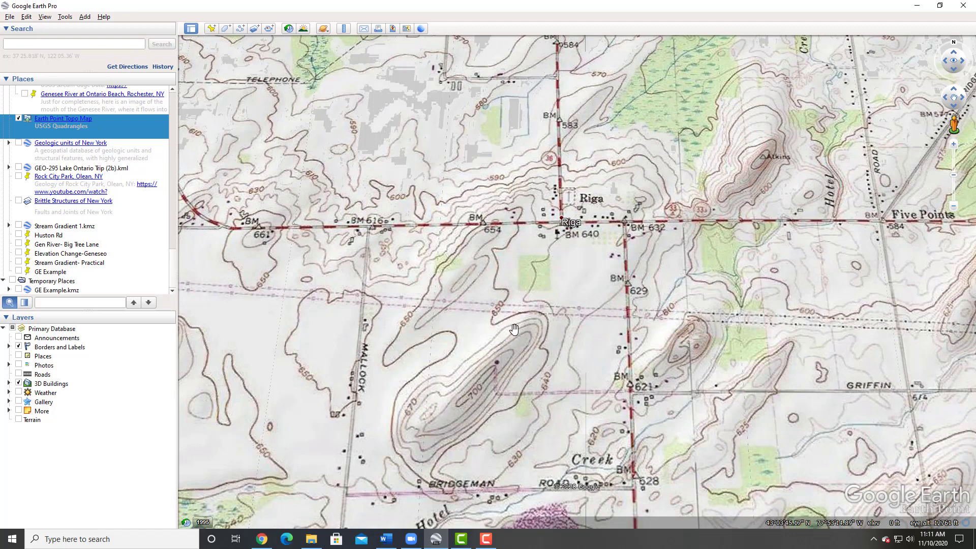
pyautogui.scroll(3, 517, 320)
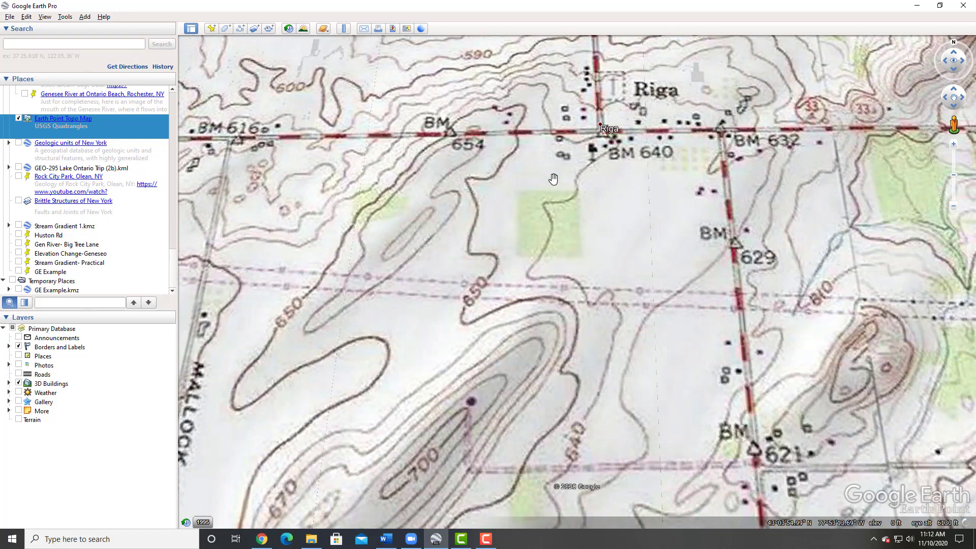
pyautogui.moveTo(556, 177); pyautogui.dragTo(481, 369)
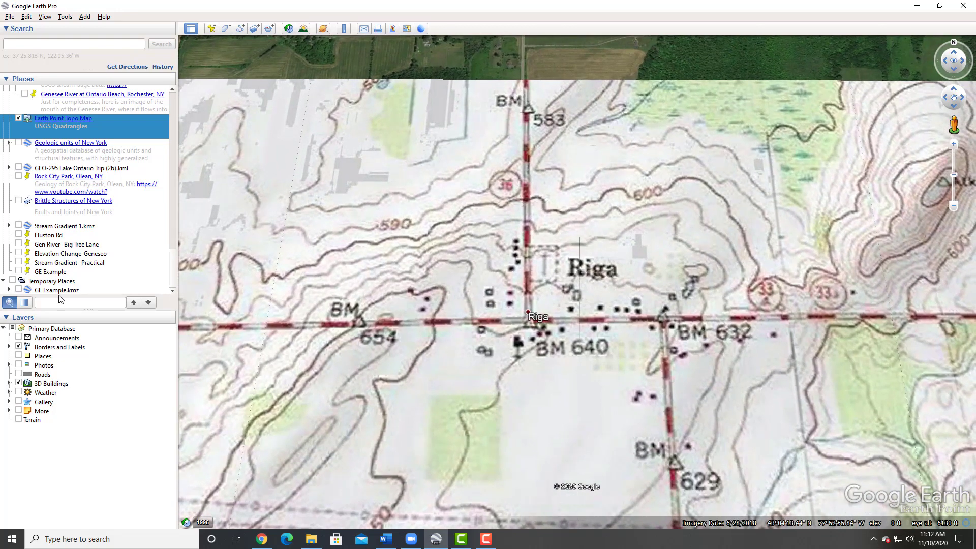
pyautogui.doubleClick(61, 294)
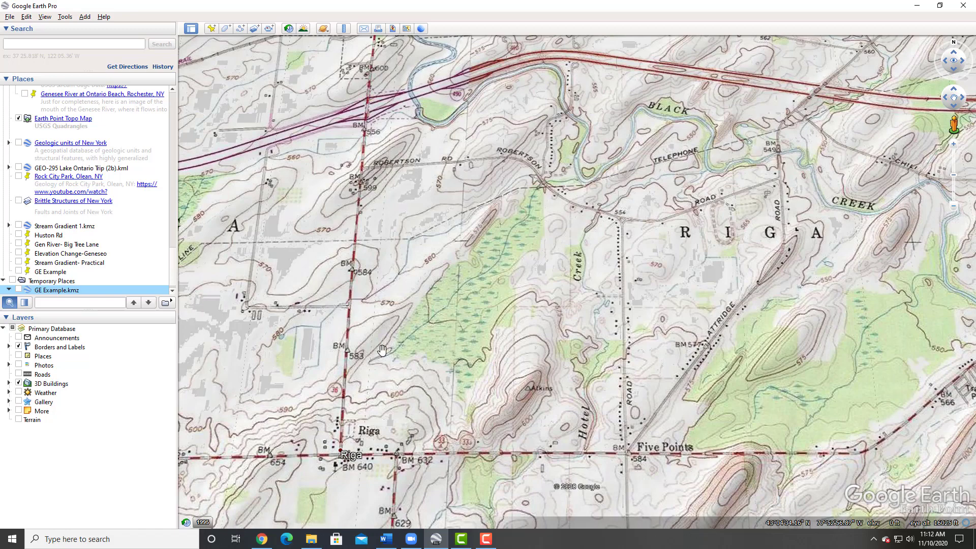
pyautogui.scroll(3, 393, 371)
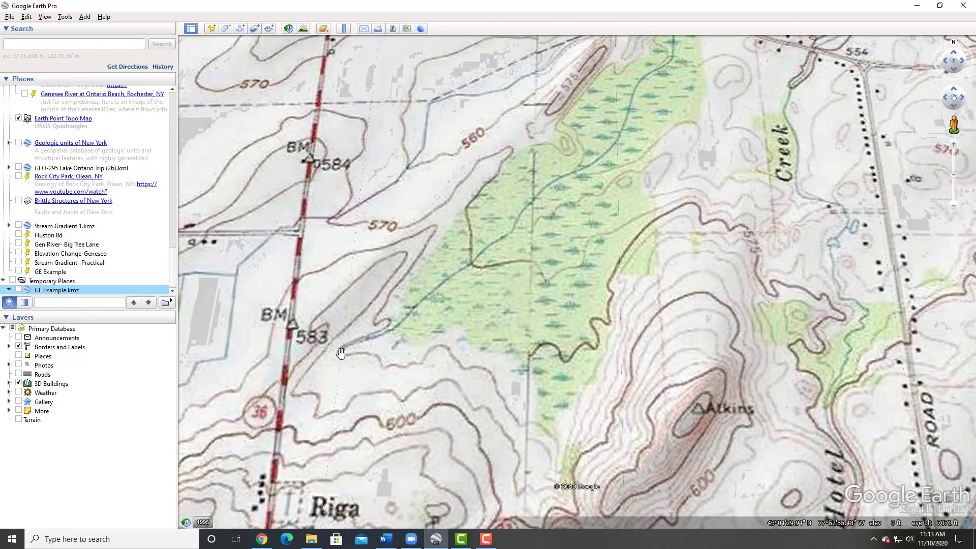
# - Return to the document and start the calculation line "SG= 580 ft-"
pyautogui.click(386, 539)
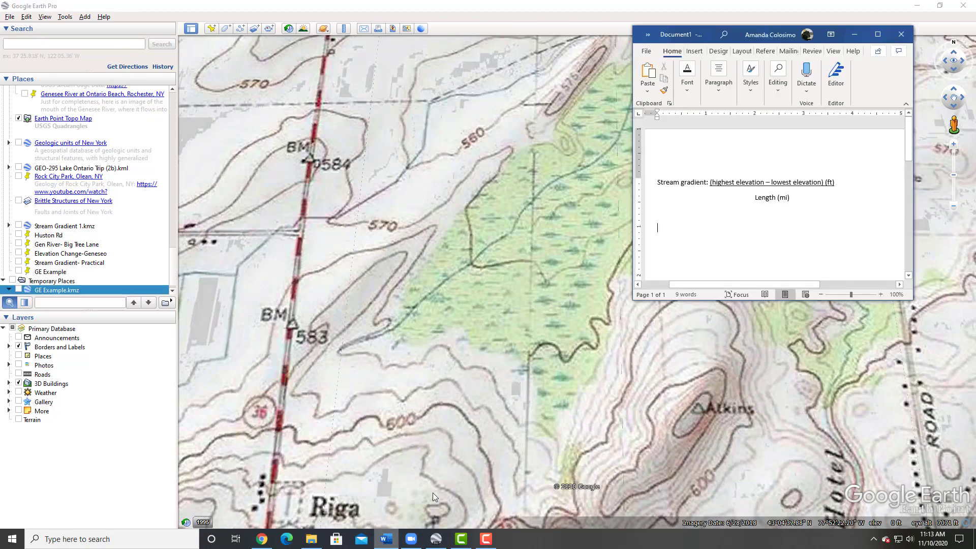
pyautogui.write('SG= 580 ft-')
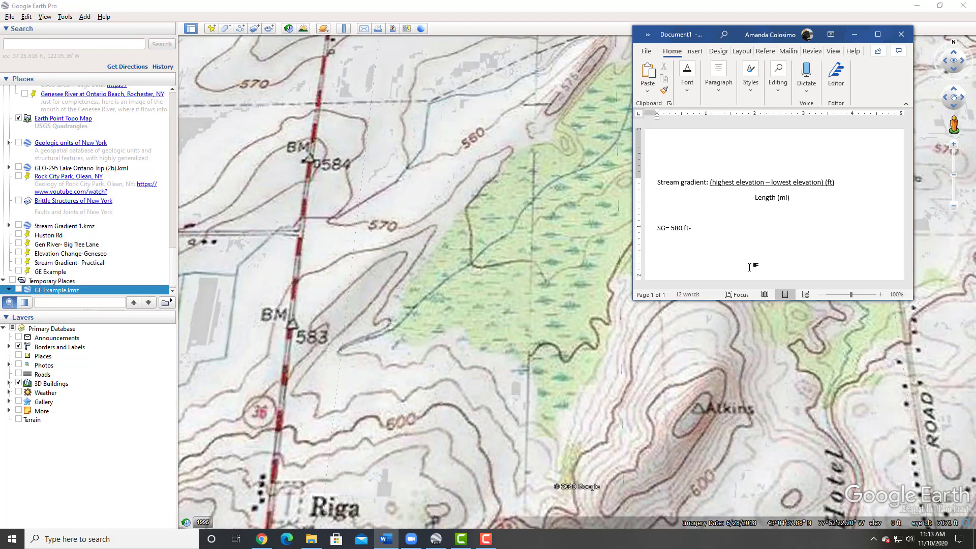
# - Minimize the document and examine the contour lines where the creek meets Robertson Road
pyautogui.click(861, 33)
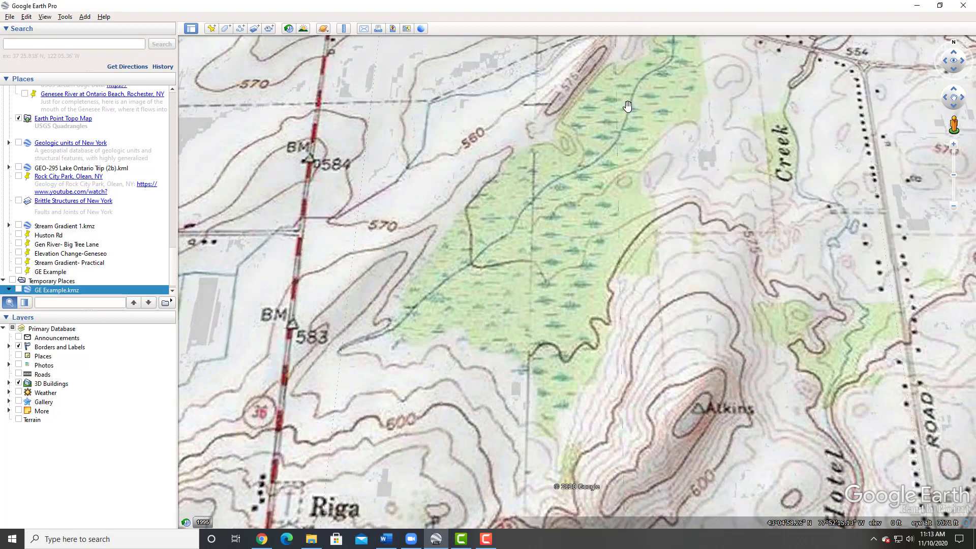
pyautogui.moveTo(627, 106); pyautogui.dragTo(511, 244)
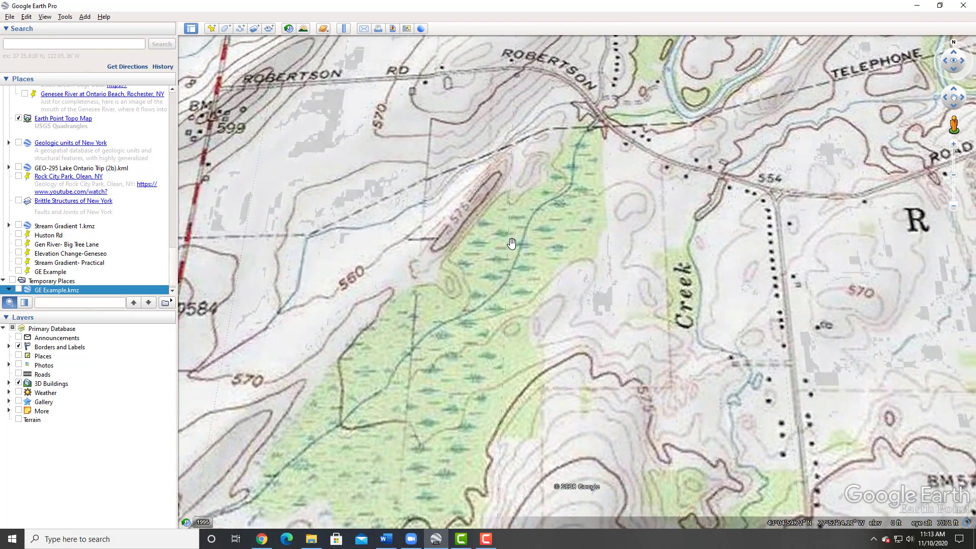
pyautogui.moveTo(434, 334); pyautogui.dragTo(474, 258)
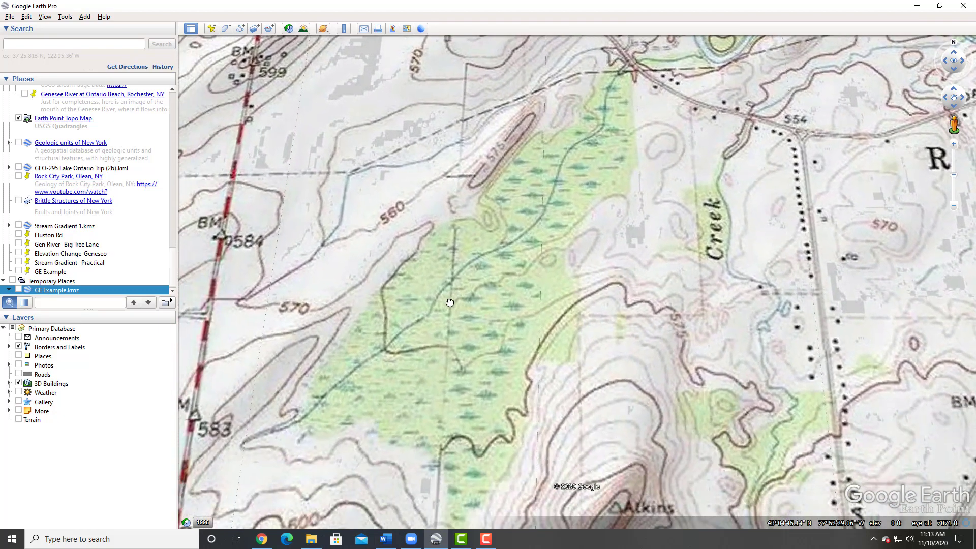
pyautogui.moveTo(393, 365); pyautogui.dragTo(326, 400)
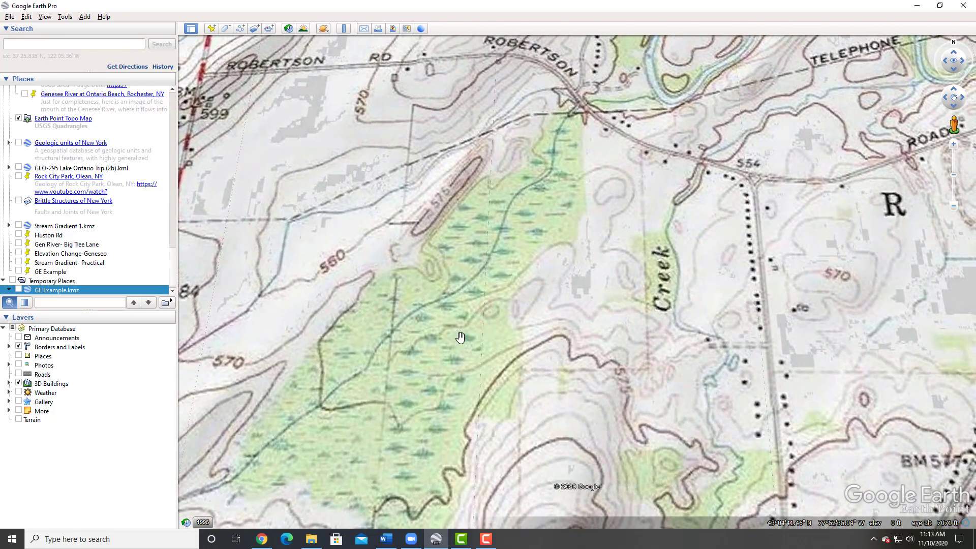
pyautogui.scroll(3, 459, 337)
pyautogui.scroll(-2, 466, 301)
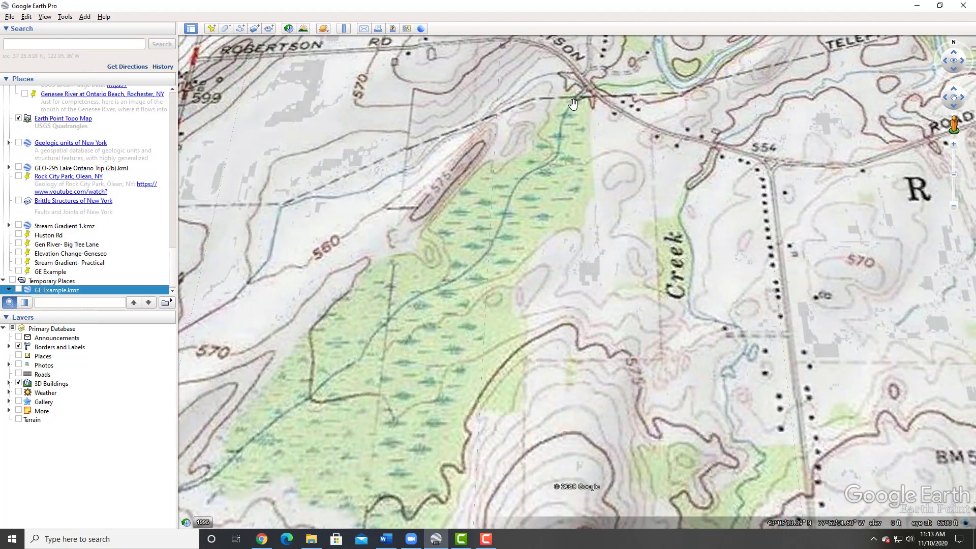
pyautogui.moveTo(575, 103); pyautogui.dragTo(517, 225)
pyautogui.scroll(3, 518, 219)
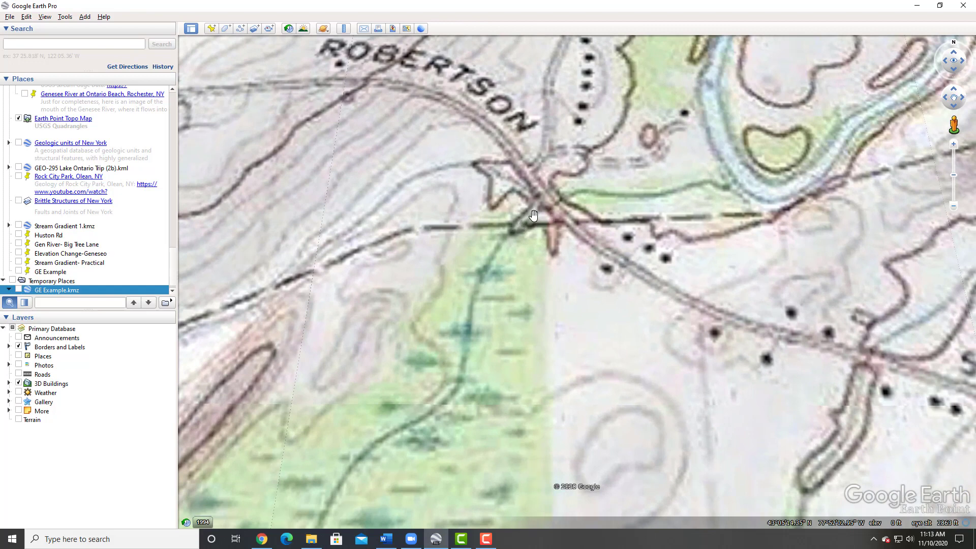
pyautogui.scroll(-2, 548, 204)
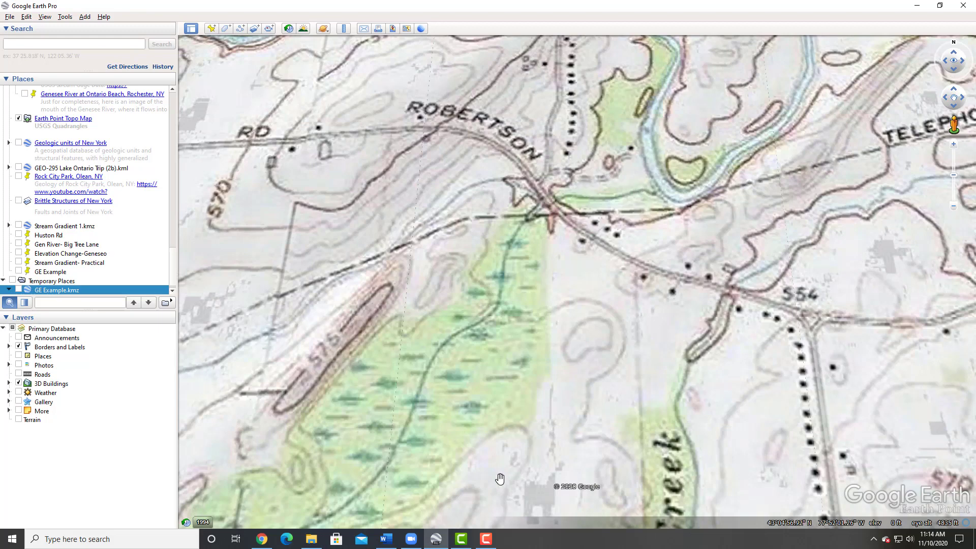
# - Return to the document and complete the numerator as "580 ft-545 ft"
pyautogui.click(393, 542)
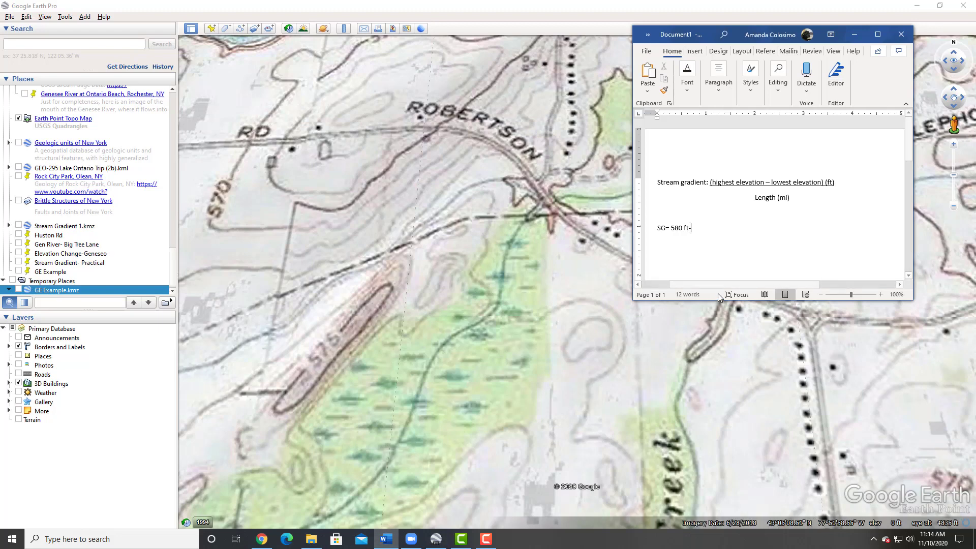
pyautogui.write('545 ft')
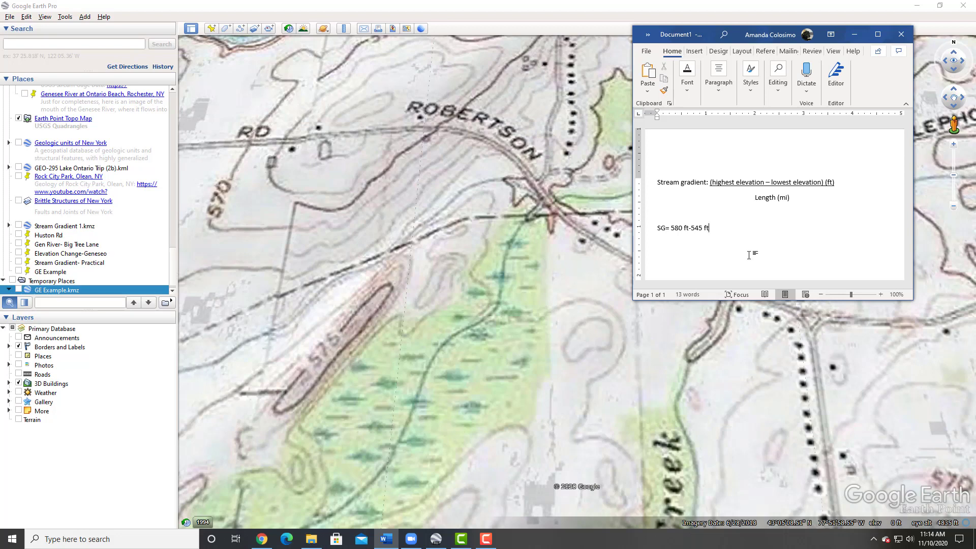
# - Underline "580 ft-545 ft" and write "1.2 mi" beneath it as the denominator
pyautogui.moveTo(715, 228); pyautogui.dragTo(672, 228)
pyautogui.hotkey('ctrl', 'u')
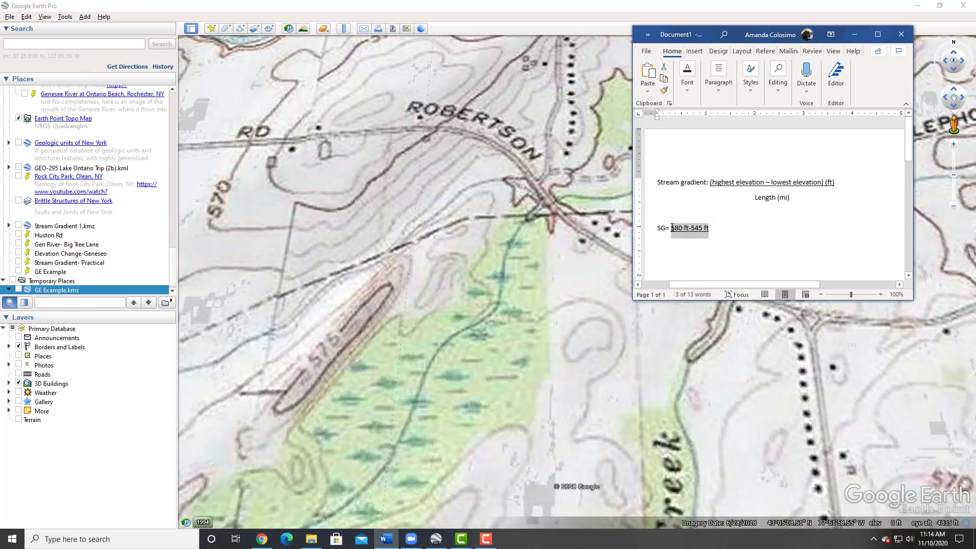
pyautogui.press('Right')
pyautogui.press('Return')
pyautogui.press('Tab')
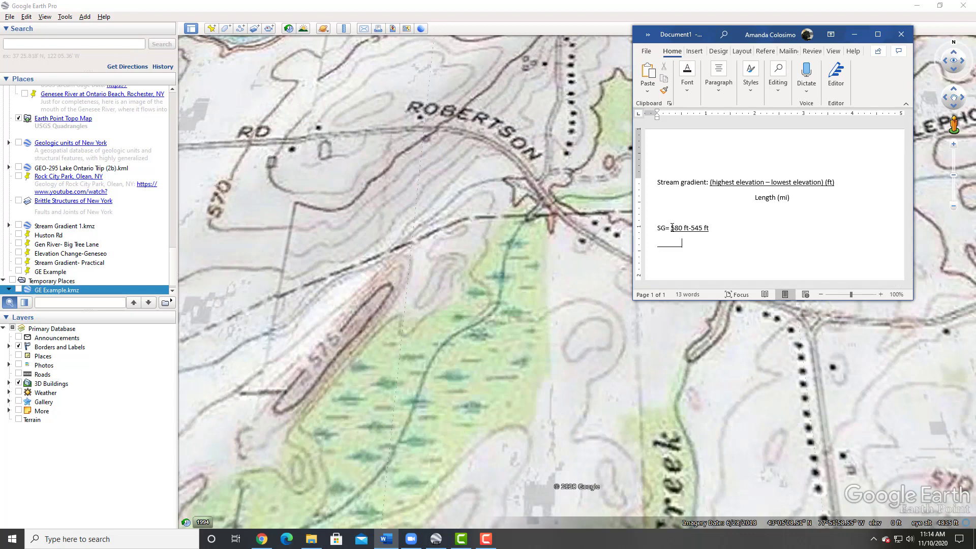
pyautogui.press('BackSpace')
pyautogui.write('1.2 mi')
pyautogui.press('BackSpace')
# - Add "=35 ft" to the right of the first fraction and underline it
pyautogui.press('Right')
pyautogui.press('Right')
pyautogui.press('Tab')
pyautogui.press('BackSpace')
pyautogui.write('=')
pyautogui.write('35 ft')
pyautogui.moveTo(734, 229); pyautogui.dragTo(752, 230)
pyautogui.hotkey('ctrl', 'u')
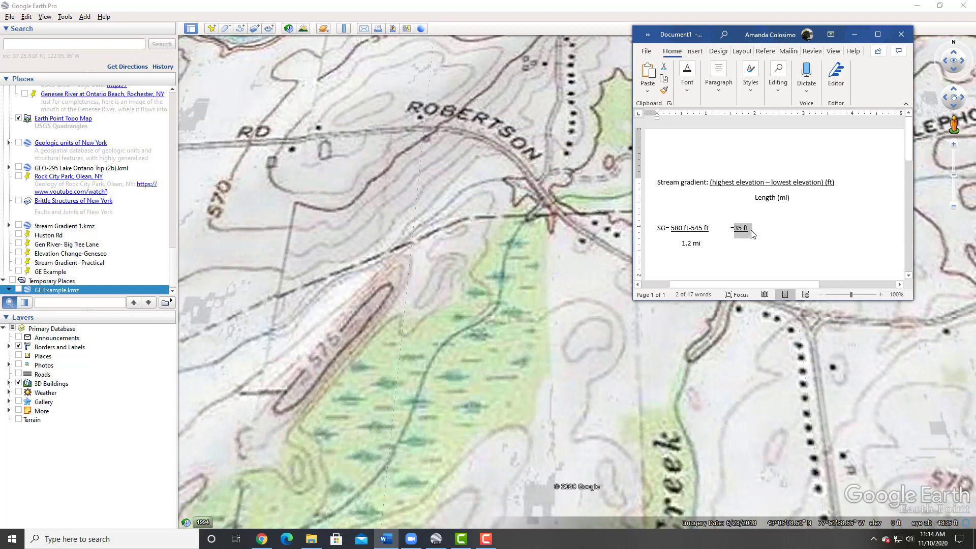
# - Write "1.2 mi" beneath "35 ft" as its denominator
pyautogui.press('Tab')
pyautogui.press('BackSpace')
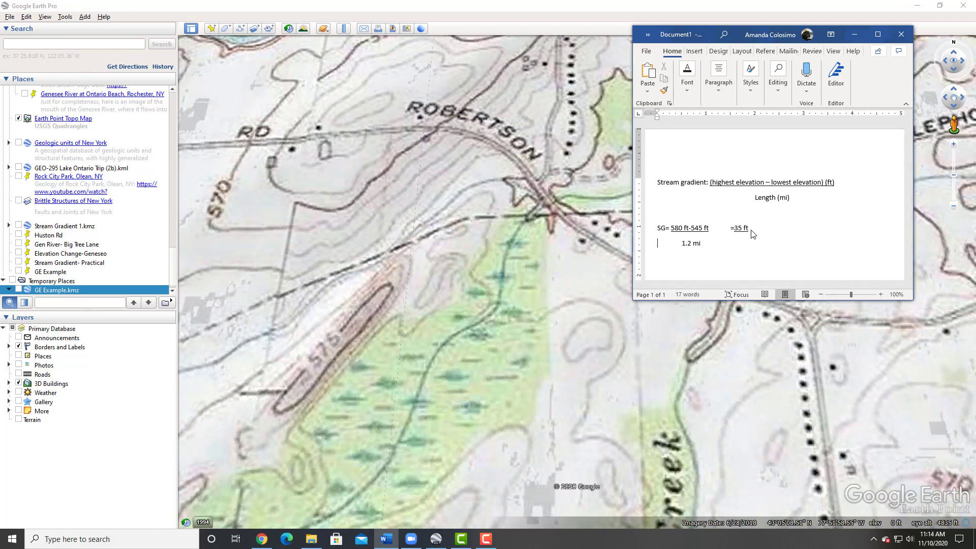
pyautogui.press('Right')
pyautogui.press('Right')
pyautogui.press('Right')
pyautogui.press('Right')
pyautogui.press('Right')
pyautogui.write('1.2 mi')
# - Add the result "=29 ft/mi" at the end of the calculation line
pyautogui.press('Up')
pyautogui.write('=')
pyautogui.press('Tab')
pyautogui.press('BackSpace')
pyautogui.press('BackSpace')
pyautogui.write('=')
pyautogui.write('29')
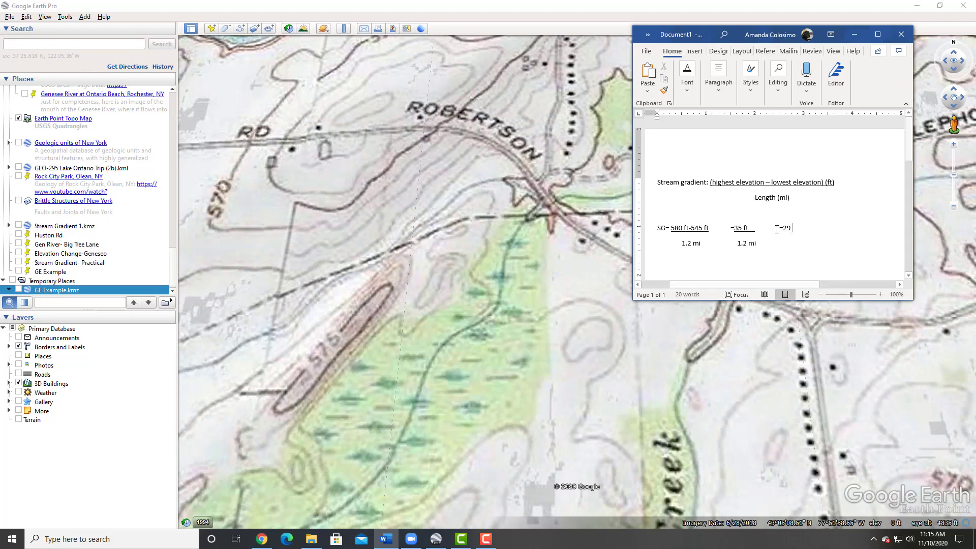
pyautogui.write('ft/mi')
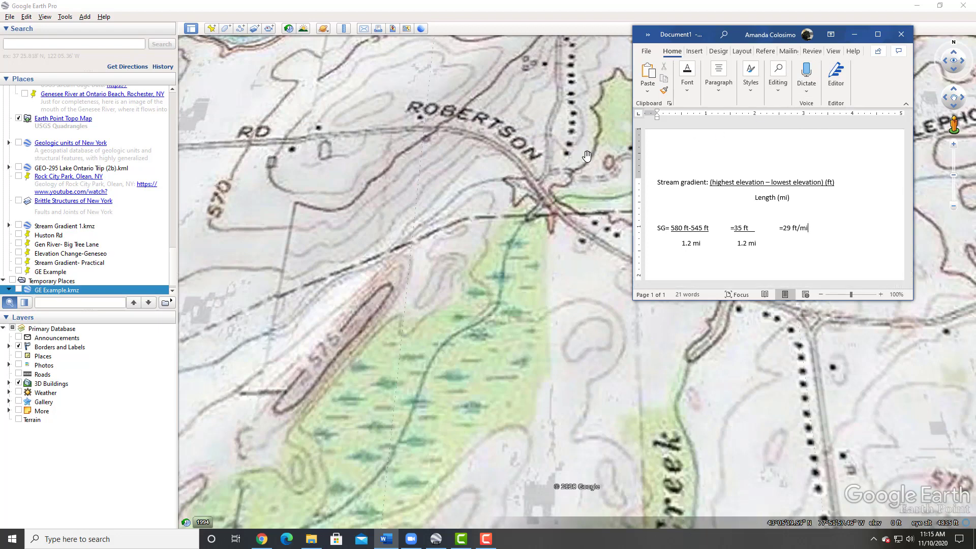
# - Reopen the Ruler in the map and switch it to Path mode
pyautogui.click(343, 29)
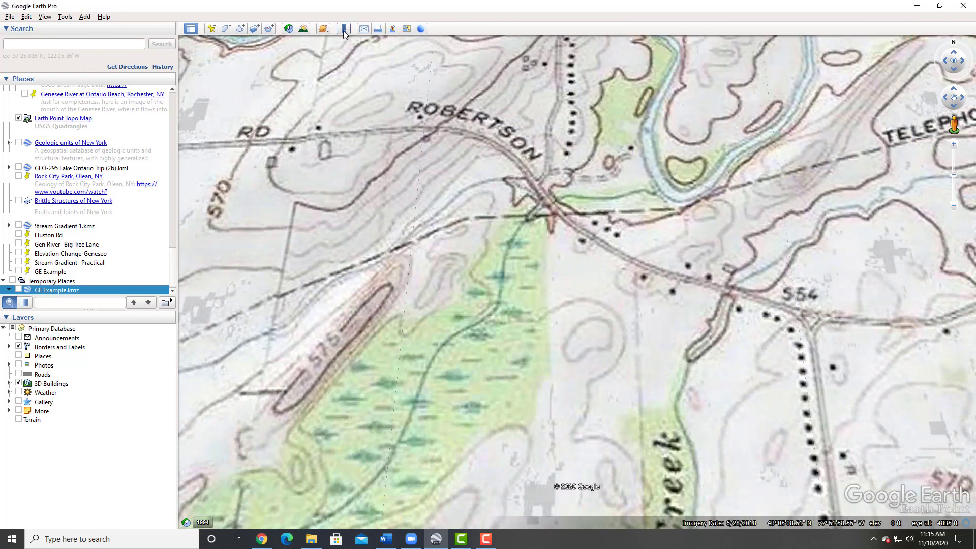
pyautogui.click(176, 59)
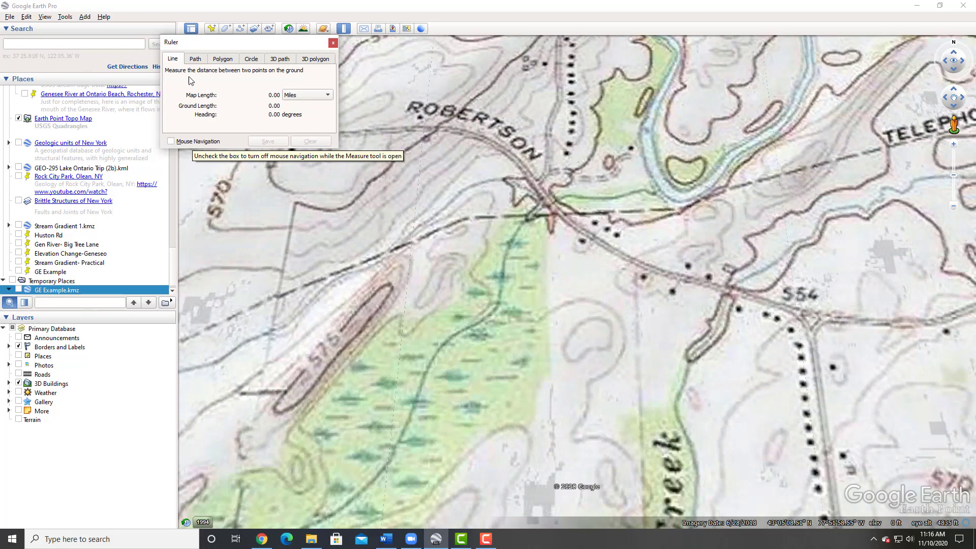
pyautogui.click(196, 60)
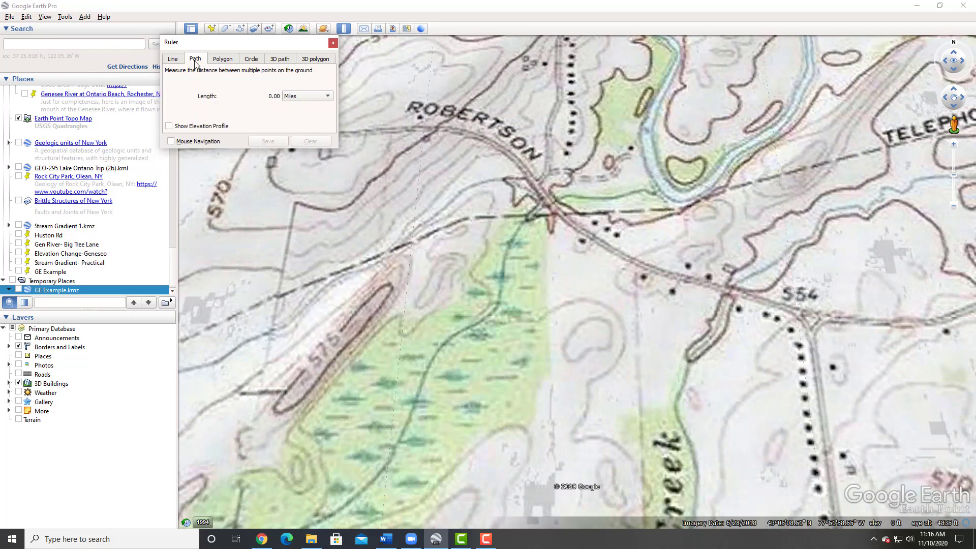